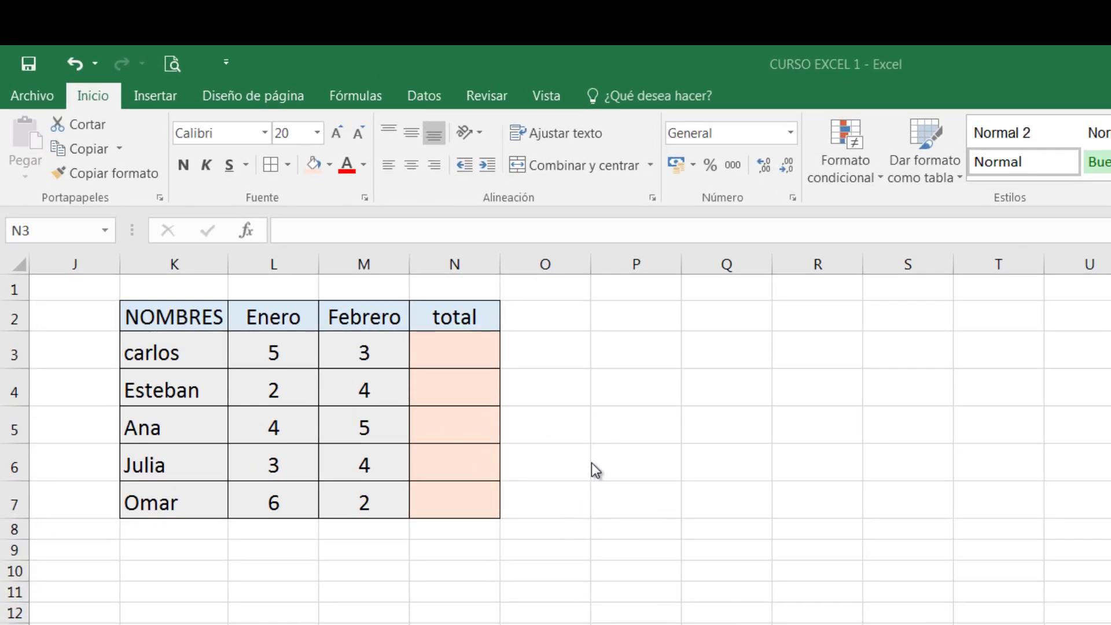
{"action": "left_click", "coordinate": [628, 475]}
{"action": "left_click", "coordinate": [654, 510]}
{"action": "left_click", "coordinate": [706, 502]}
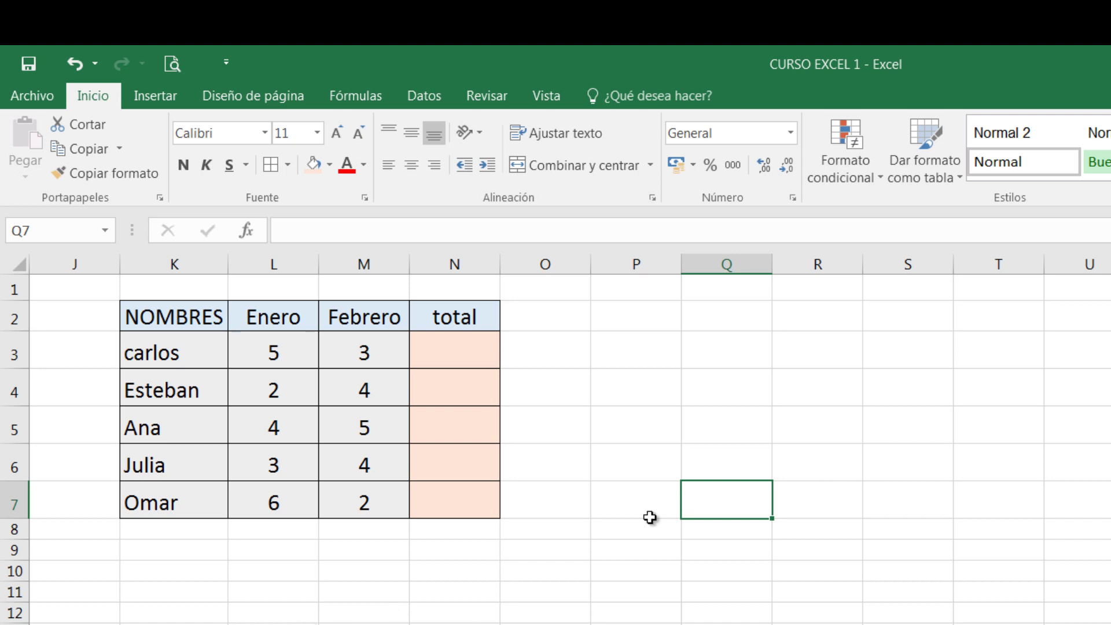
{"action": "left_click_drag", "start_coordinate": [821, 350], "coordinate": [818, 519]}
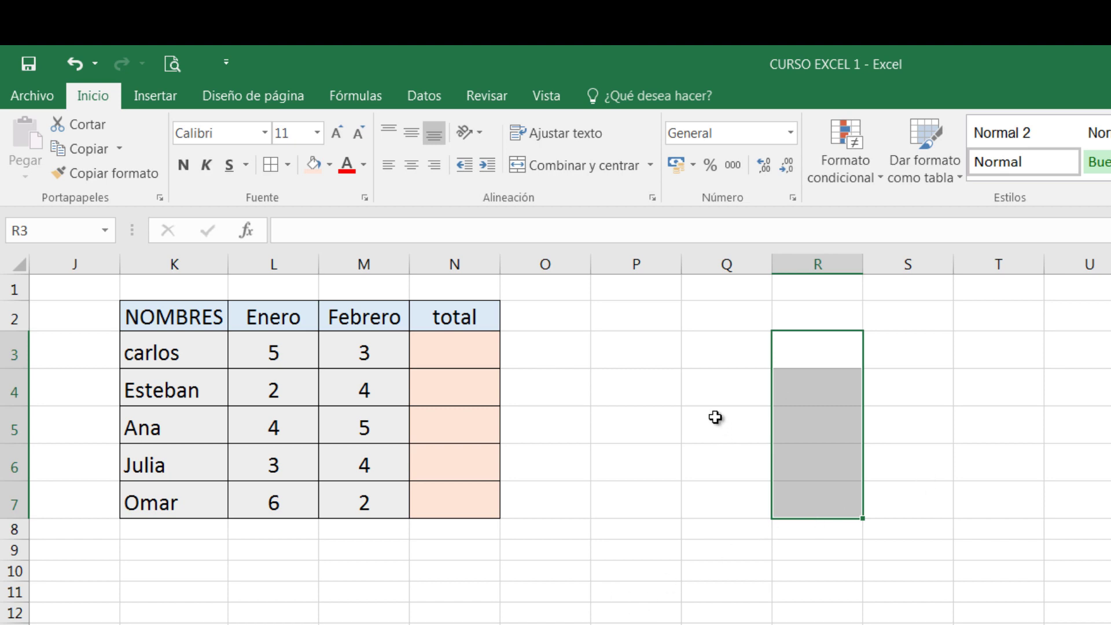
{"action": "mouse_move", "coordinate": [700, 549]}
{"action": "left_mouse_down"}
{"action": "mouse_move", "coordinate": [1056, 554]}
{"action": "mouse_move", "coordinate": [1079, 518]}
{"action": "left_mouse_up"}
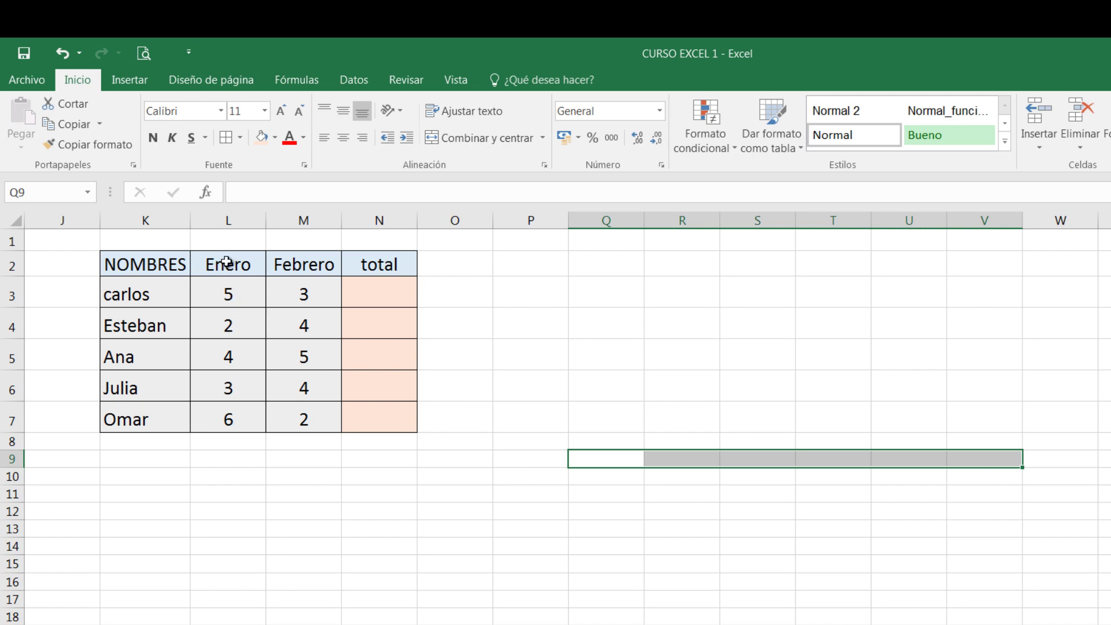
{"action": "left_click_drag", "start_coordinate": [226, 262], "coordinate": [234, 412]}
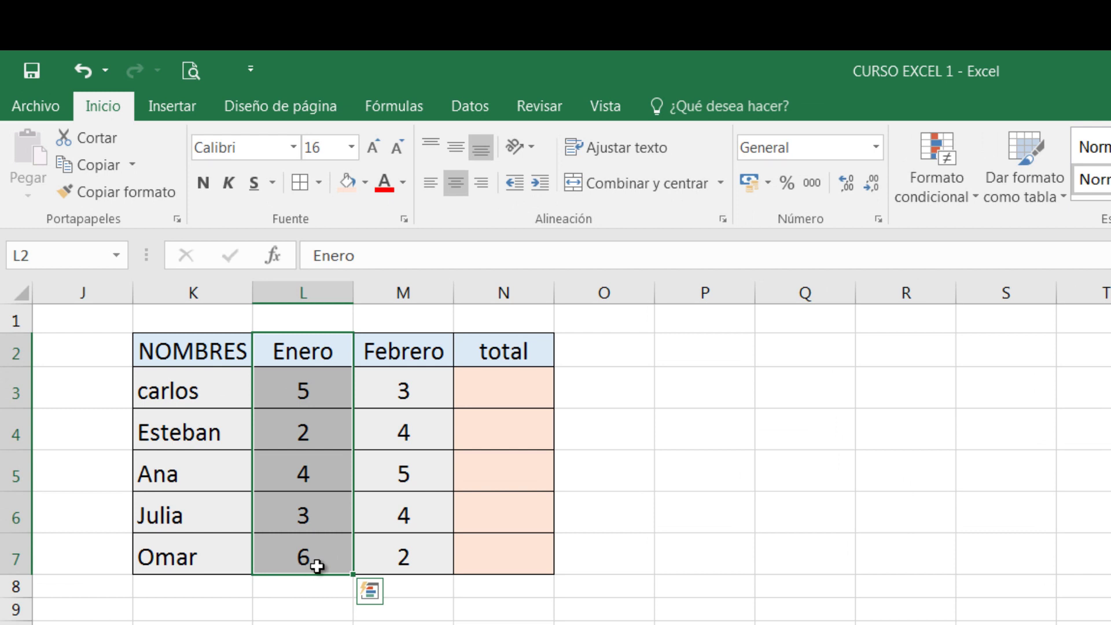
{"action": "left_click_drag", "start_coordinate": [310, 347], "coordinate": [322, 562]}
{"action": "left_click", "coordinate": [293, 615]}
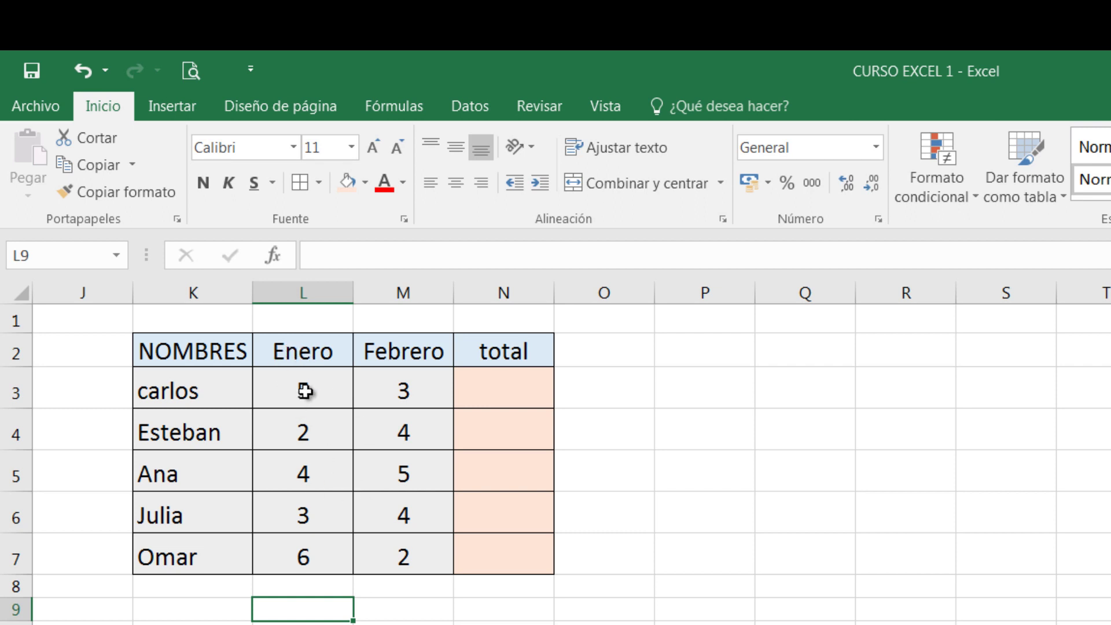
{"action": "left_click_drag", "start_coordinate": [300, 391], "coordinate": [303, 556]}
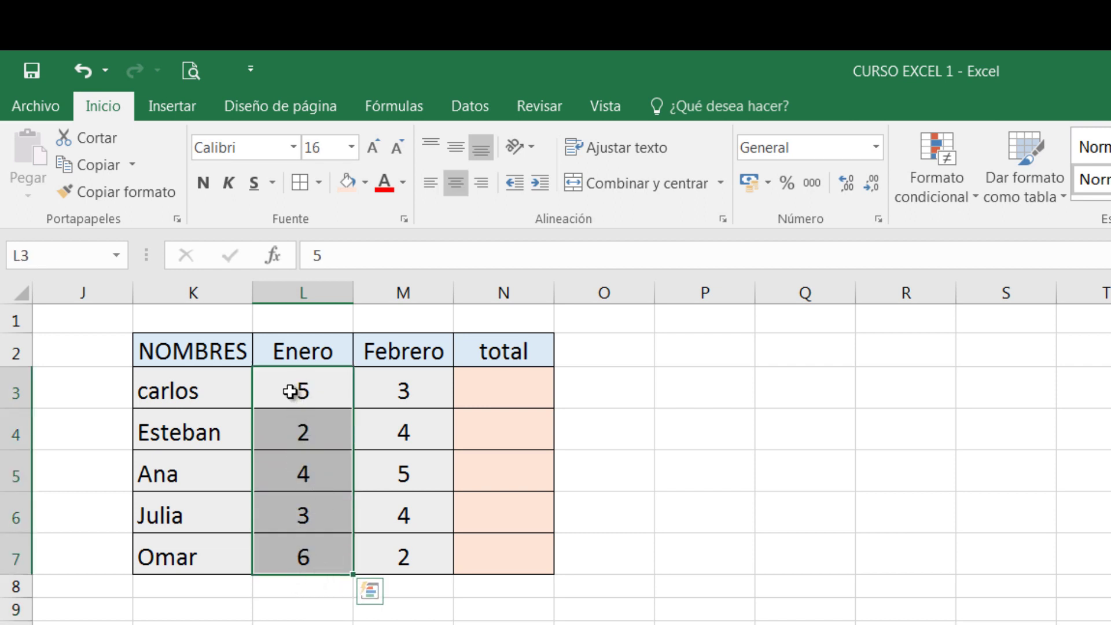
{"action": "left_click", "coordinate": [294, 389]}
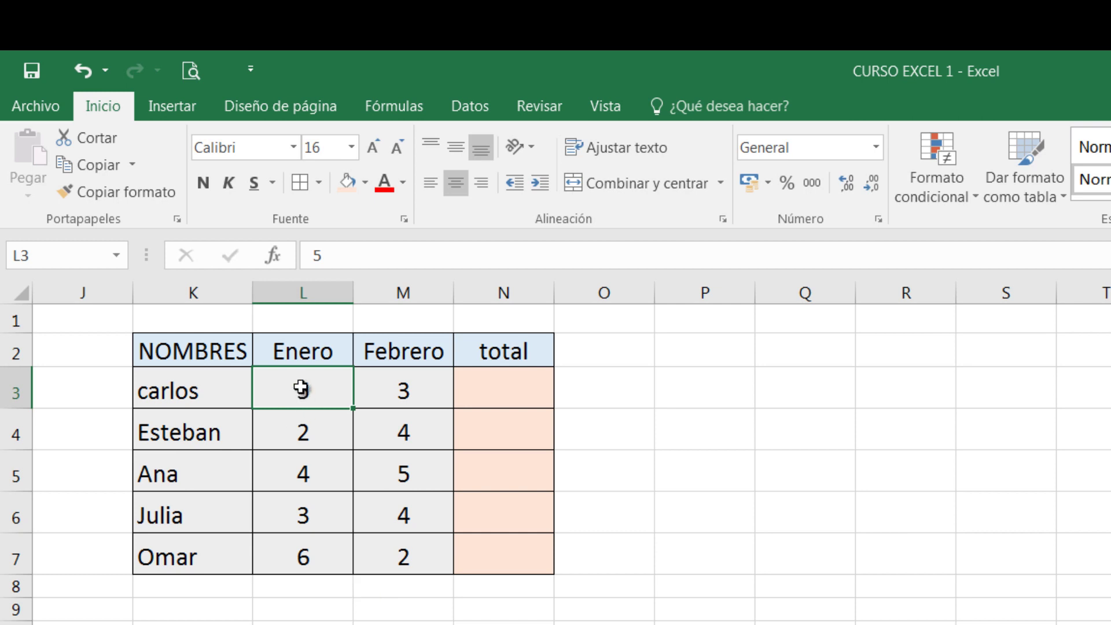
{"action": "left_click_drag", "start_coordinate": [301, 388], "coordinate": [295, 562]}
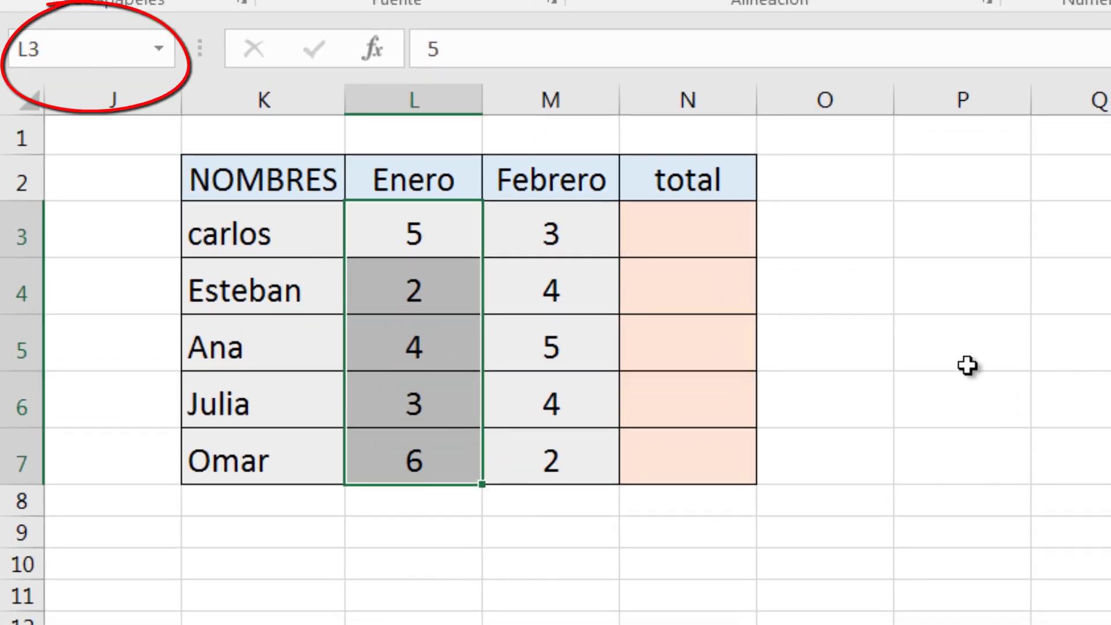
- Name the January values L3:L7 'Enero' through the Name Box
{"action": "left_click", "coordinate": [944, 303]}
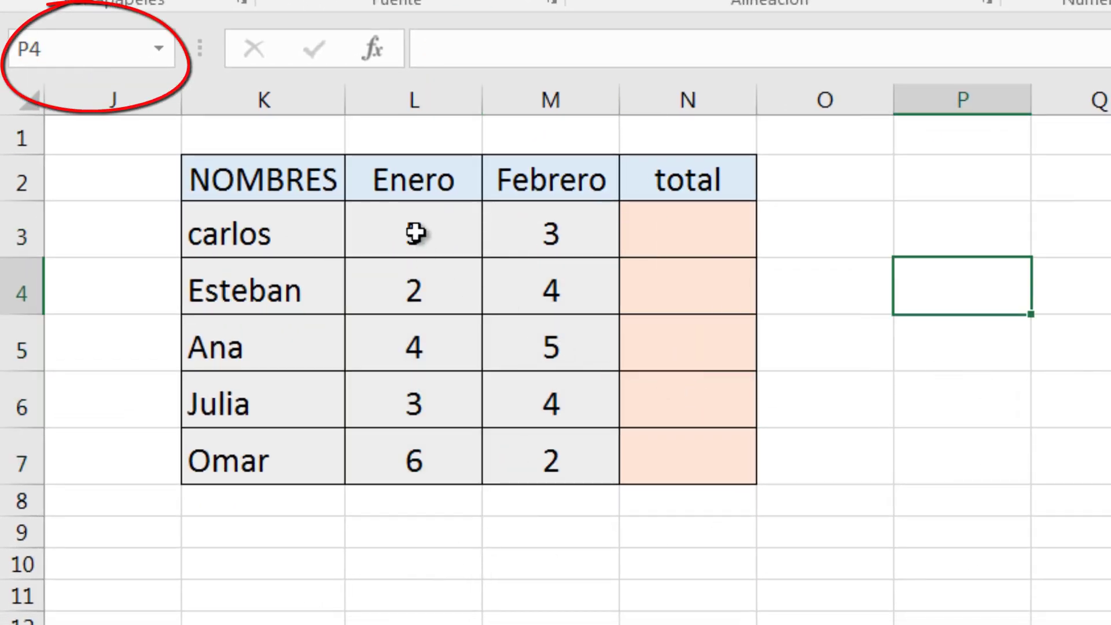
{"action": "left_click_drag", "start_coordinate": [413, 234], "coordinate": [412, 461]}
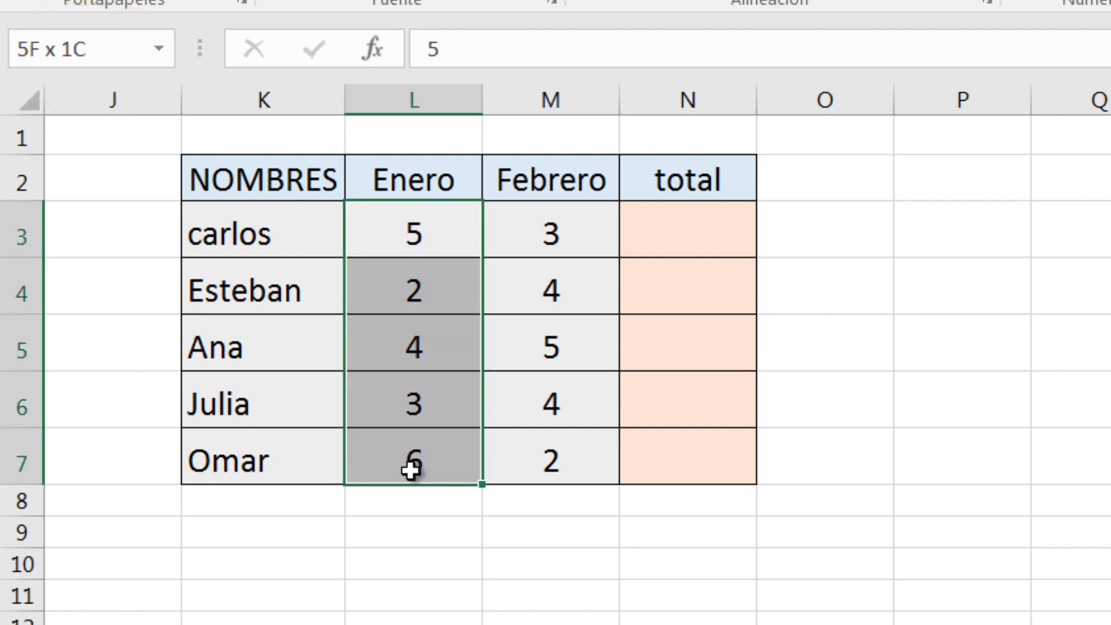
{"action": "left_click", "coordinate": [70, 56]}
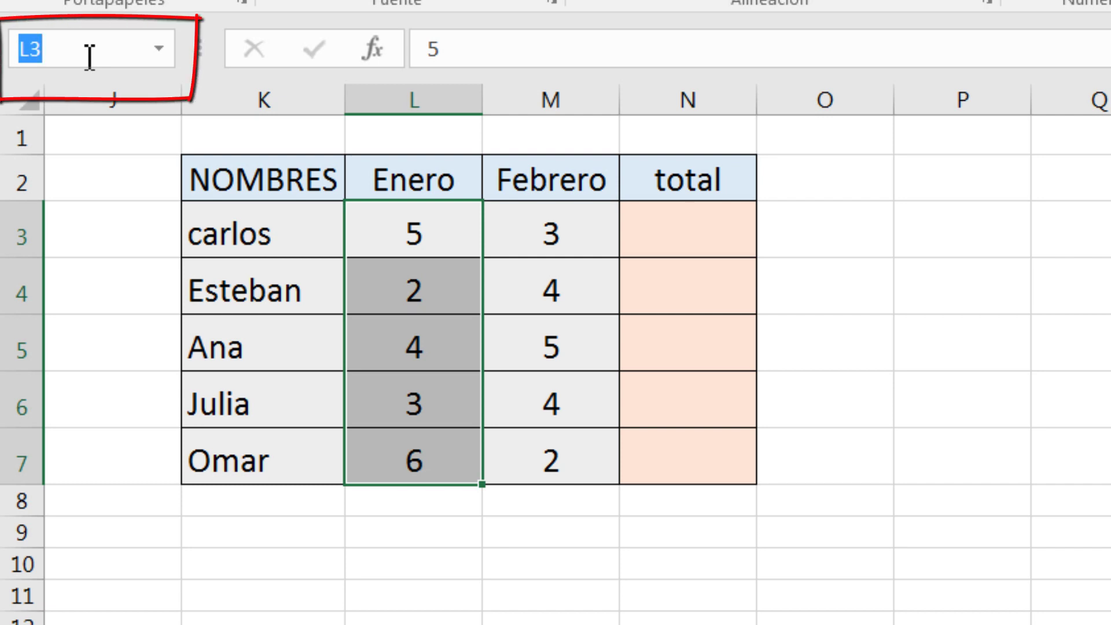
{"action": "type", "text": "En"}
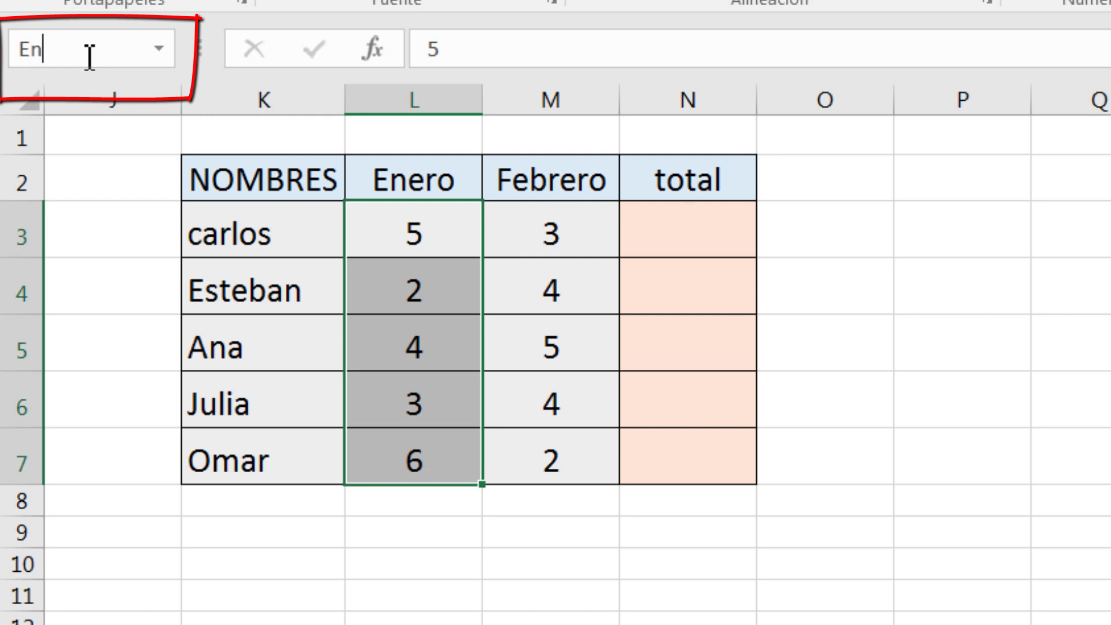
{"action": "type", "text": "ero"}
{"action": "key", "text": "Return"}
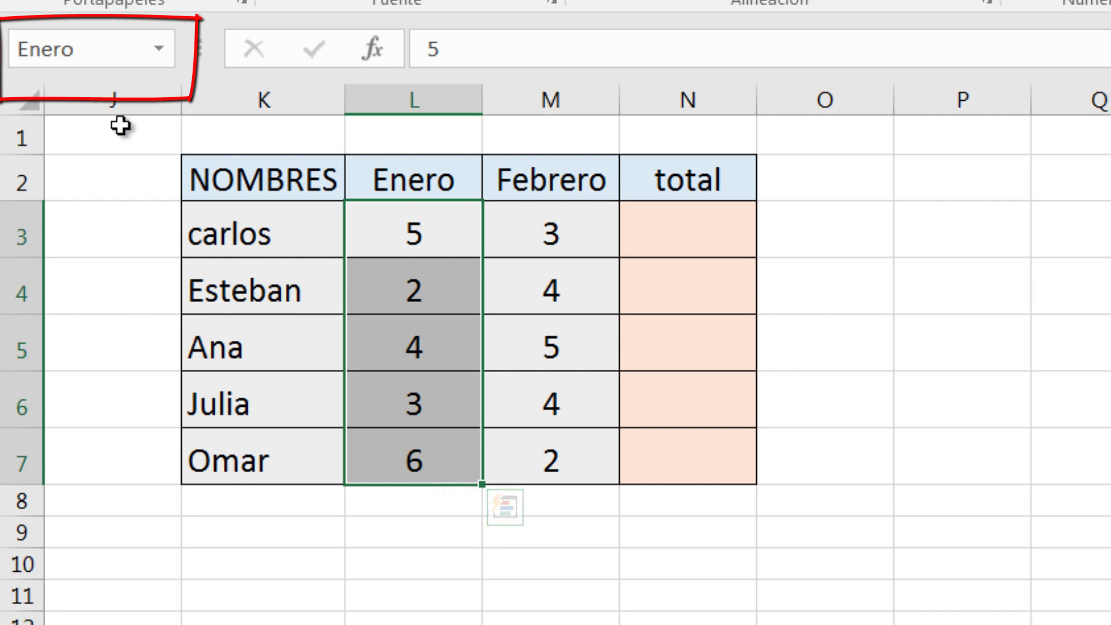
- Click other cells, then reselect L3:L7 so the Name Box shows Enero; select M3:M7
{"action": "left_click", "coordinate": [824, 292]}
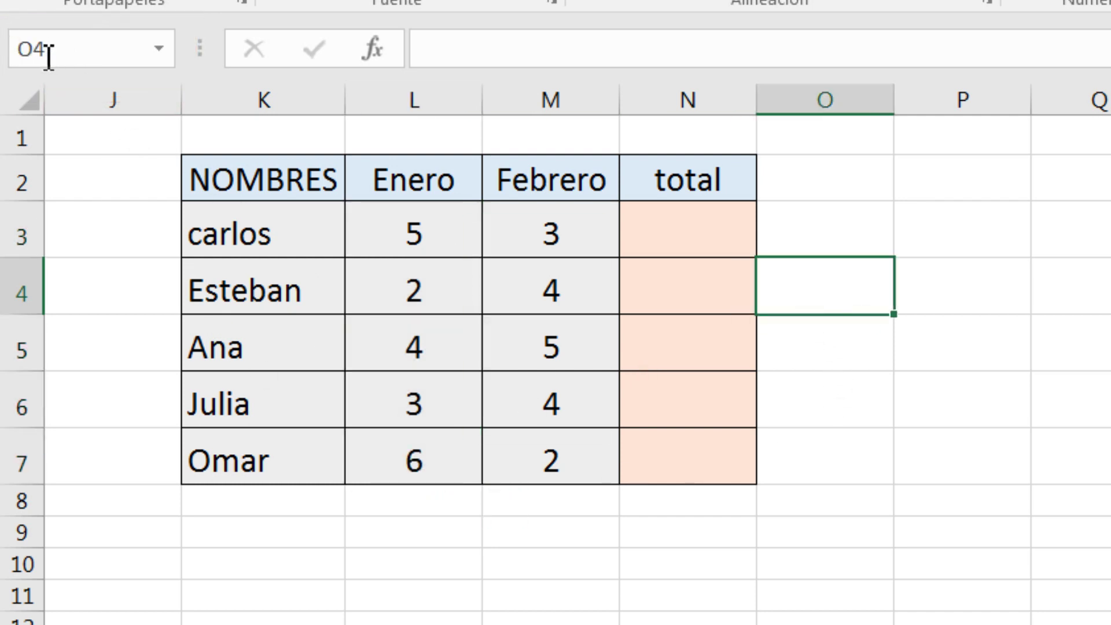
{"action": "left_click", "coordinate": [262, 454]}
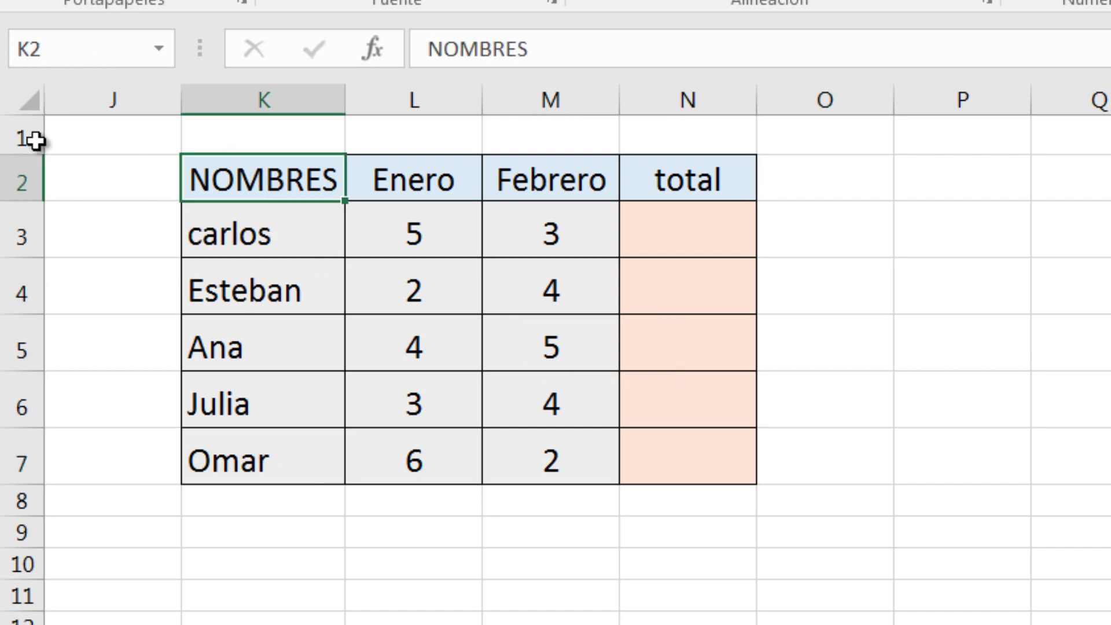
{"action": "left_click", "coordinate": [393, 234]}
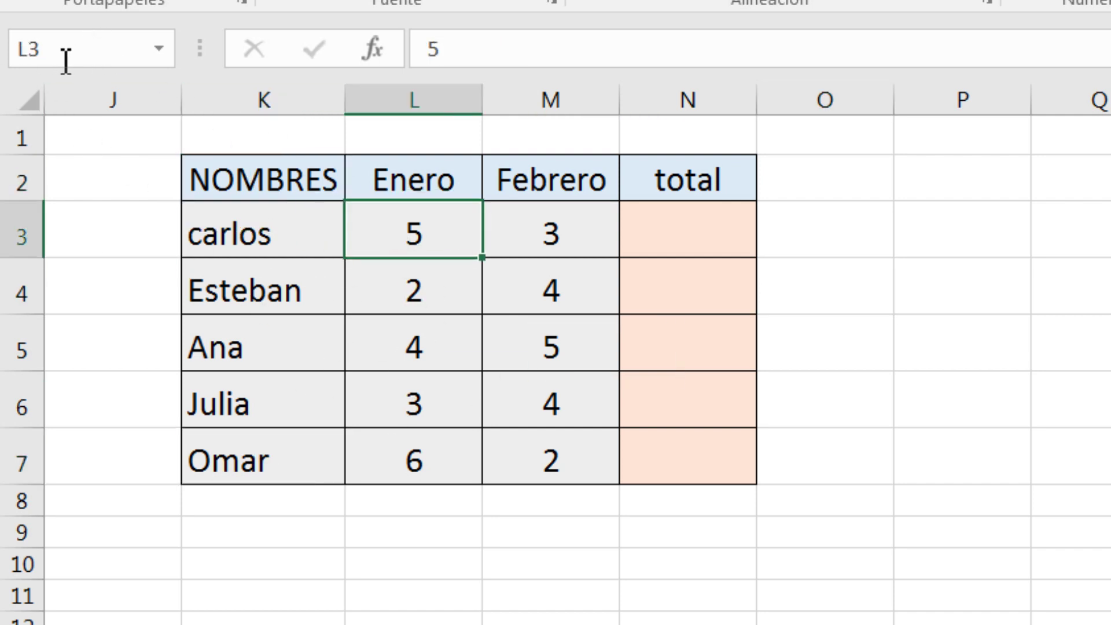
{"action": "left_click", "coordinate": [382, 286]}
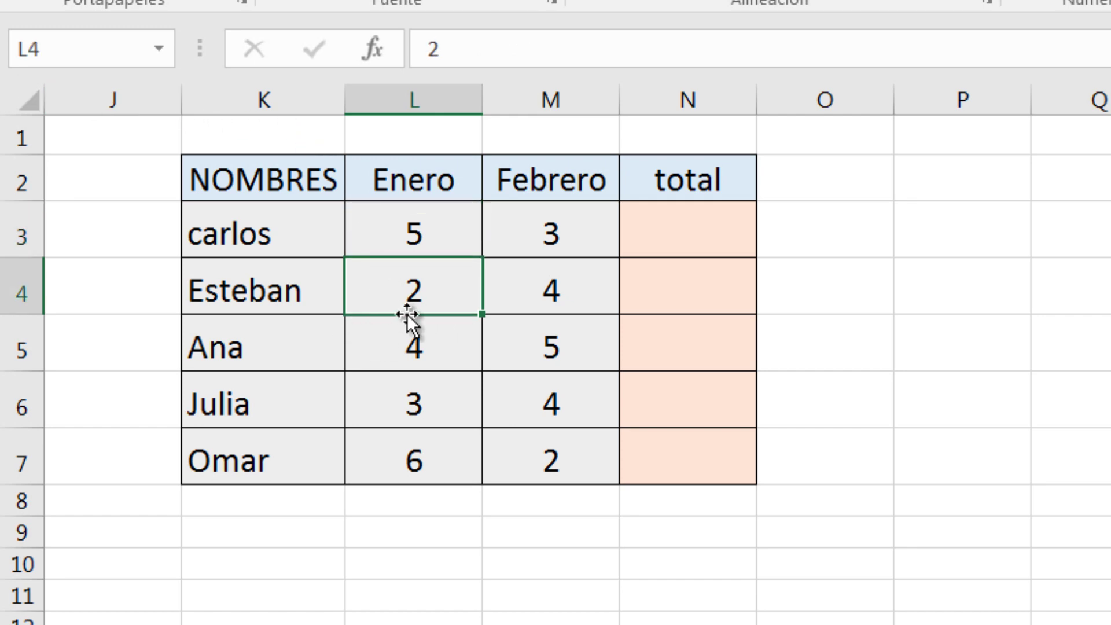
{"action": "left_click", "coordinate": [363, 552]}
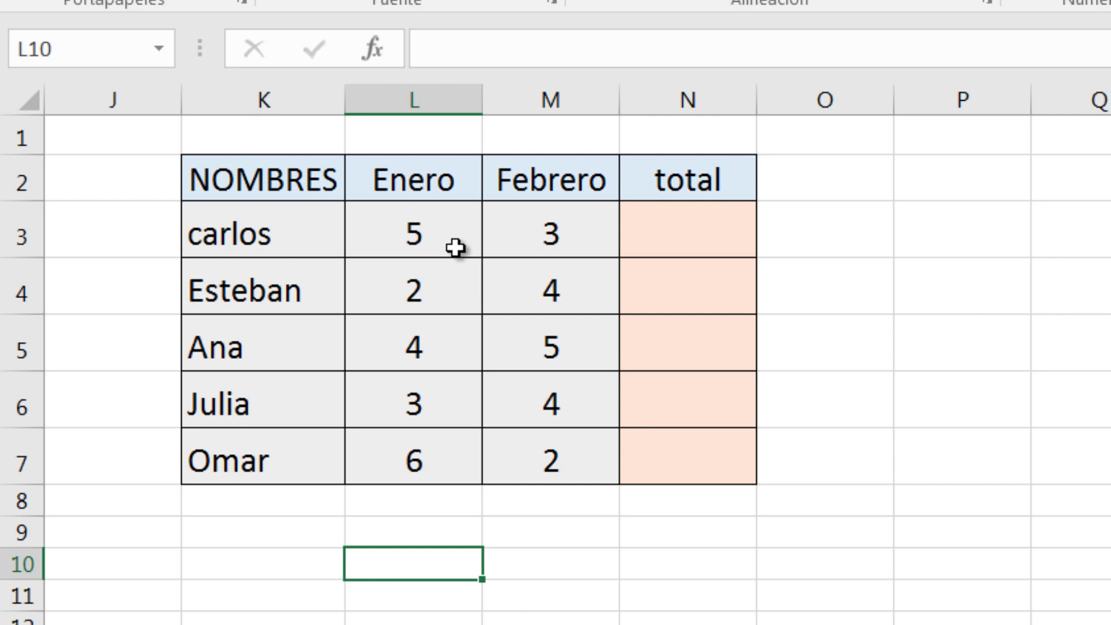
{"action": "left_click_drag", "start_coordinate": [409, 228], "coordinate": [425, 454]}
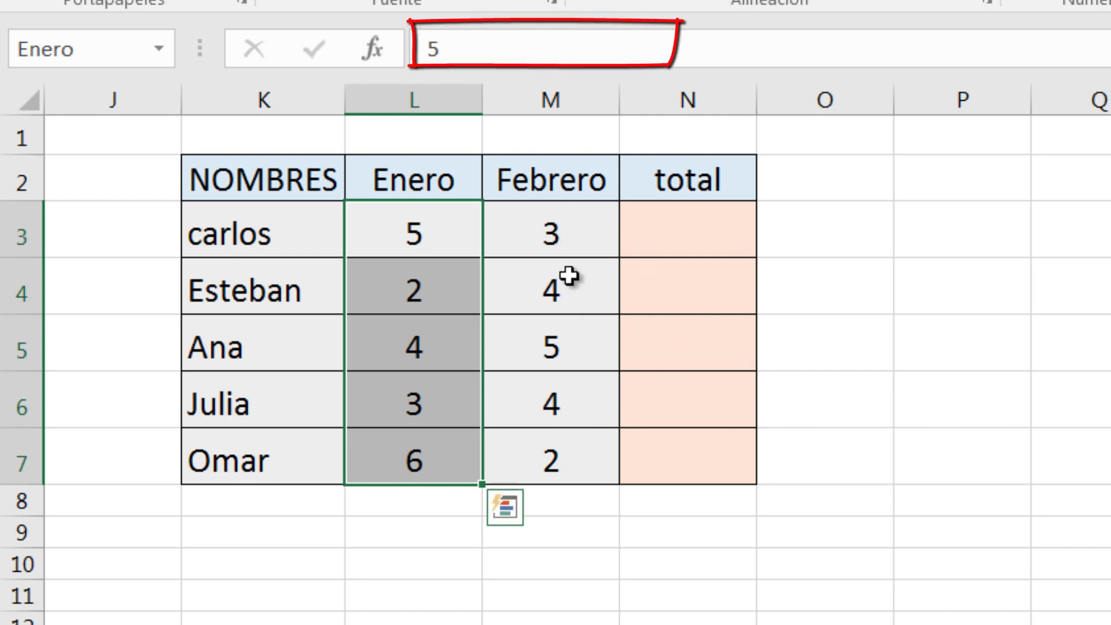
{"action": "left_click_drag", "start_coordinate": [557, 234], "coordinate": [571, 467]}
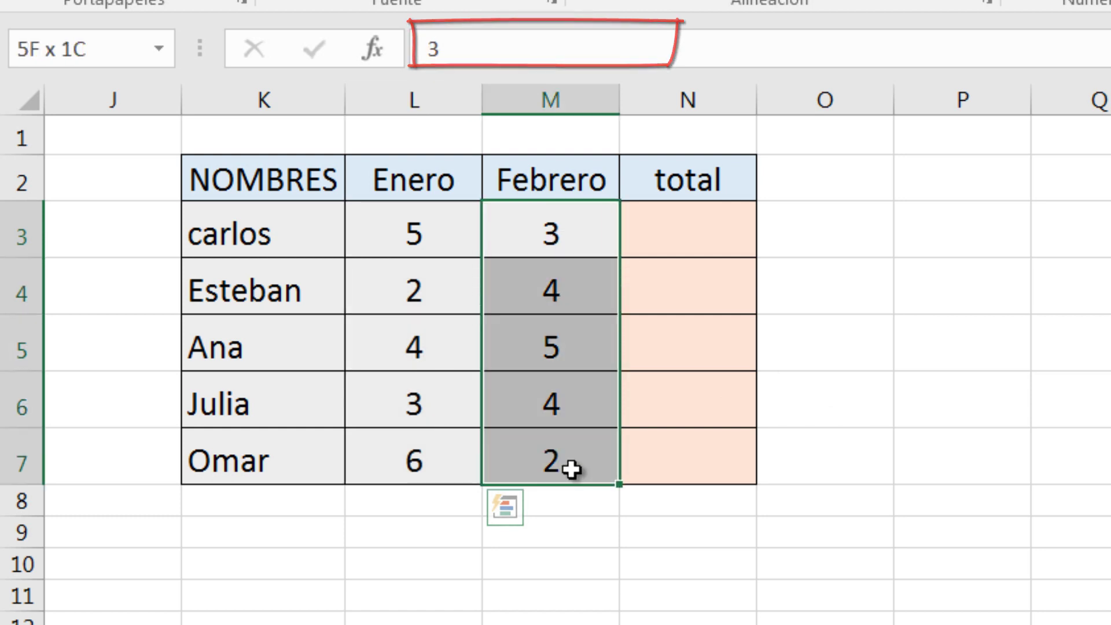
{"action": "left_click", "coordinate": [78, 47]}
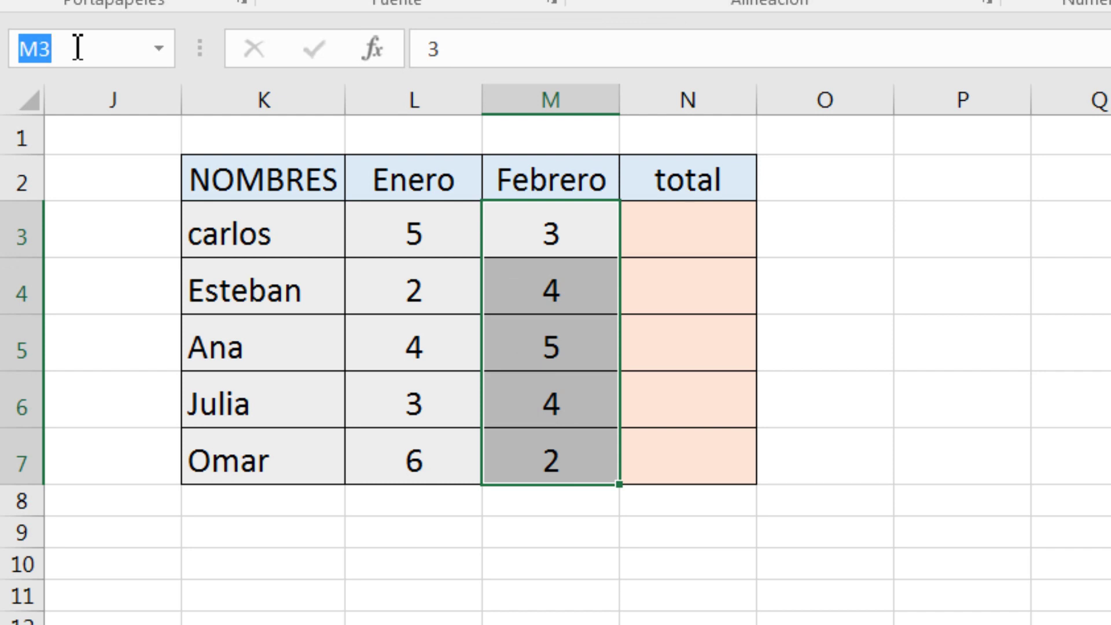
{"action": "type", "text": "febre"}
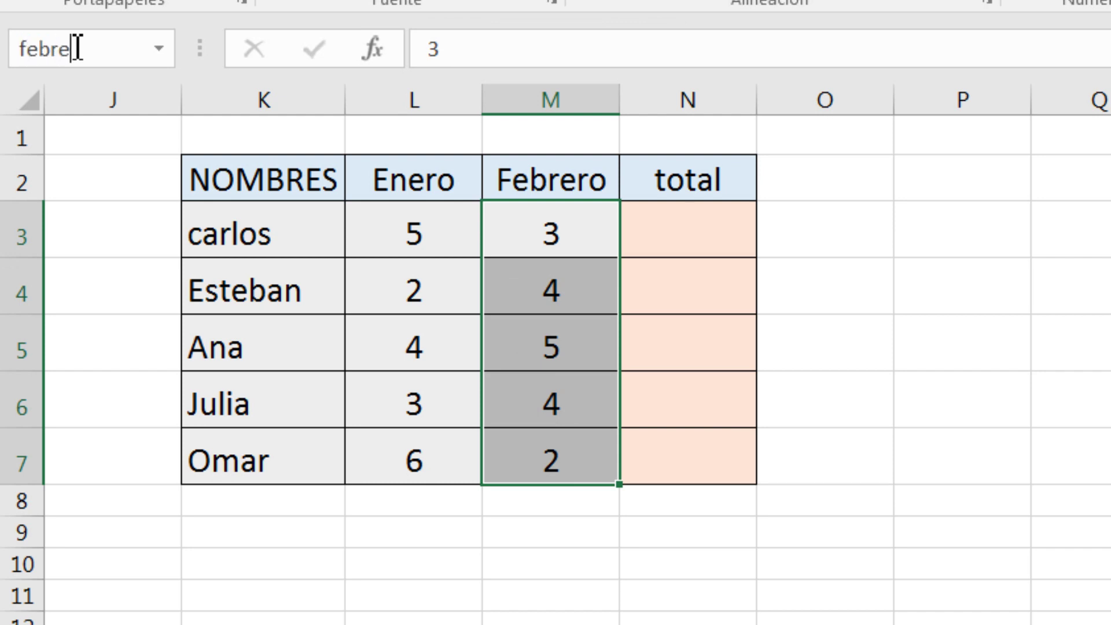
{"action": "type", "text": "ro"}
{"action": "key", "text": "Return"}
{"action": "left_click", "coordinate": [528, 239]}
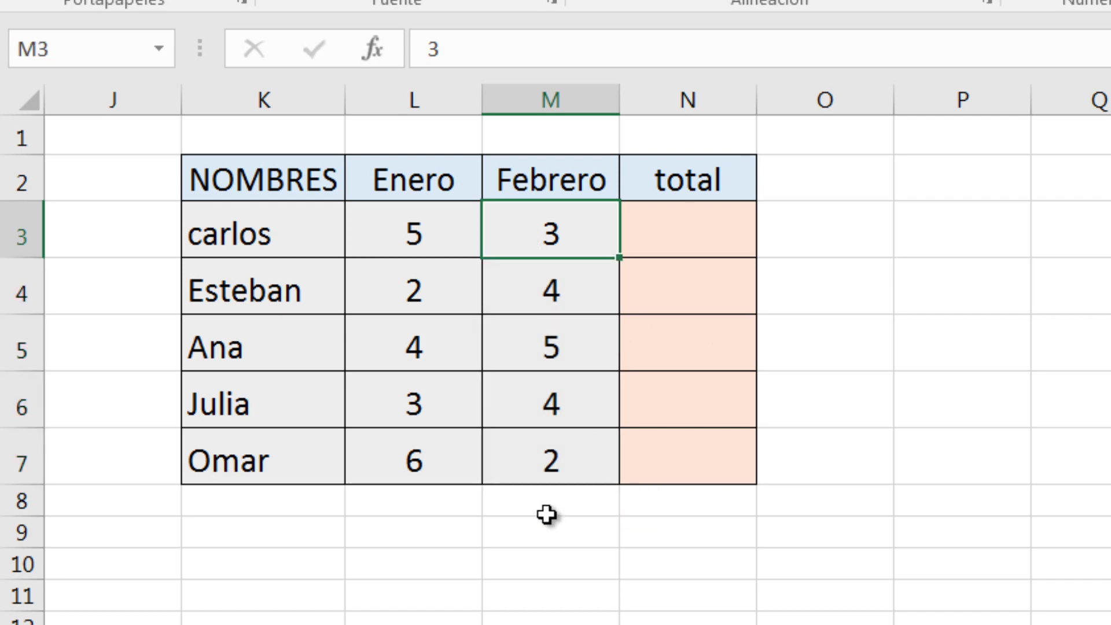
{"action": "left_click", "coordinate": [532, 533]}
{"action": "left_click_drag", "start_coordinate": [550, 228], "coordinate": [553, 507]}
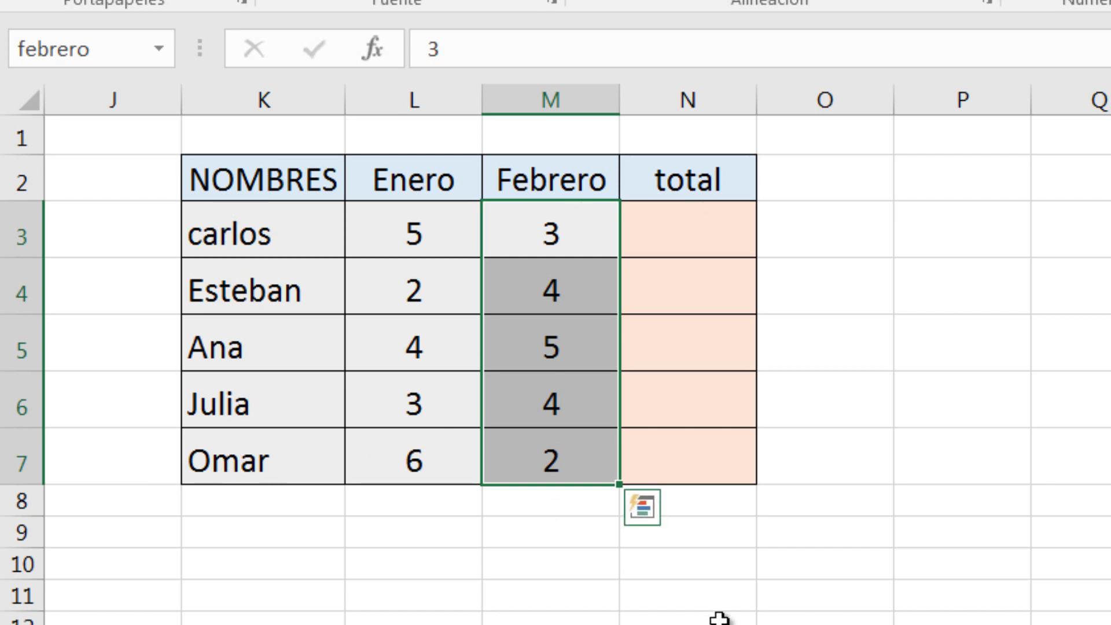
{"action": "mouse_move", "coordinate": [551, 348]}
{"action": "left_click", "coordinate": [676, 294]}
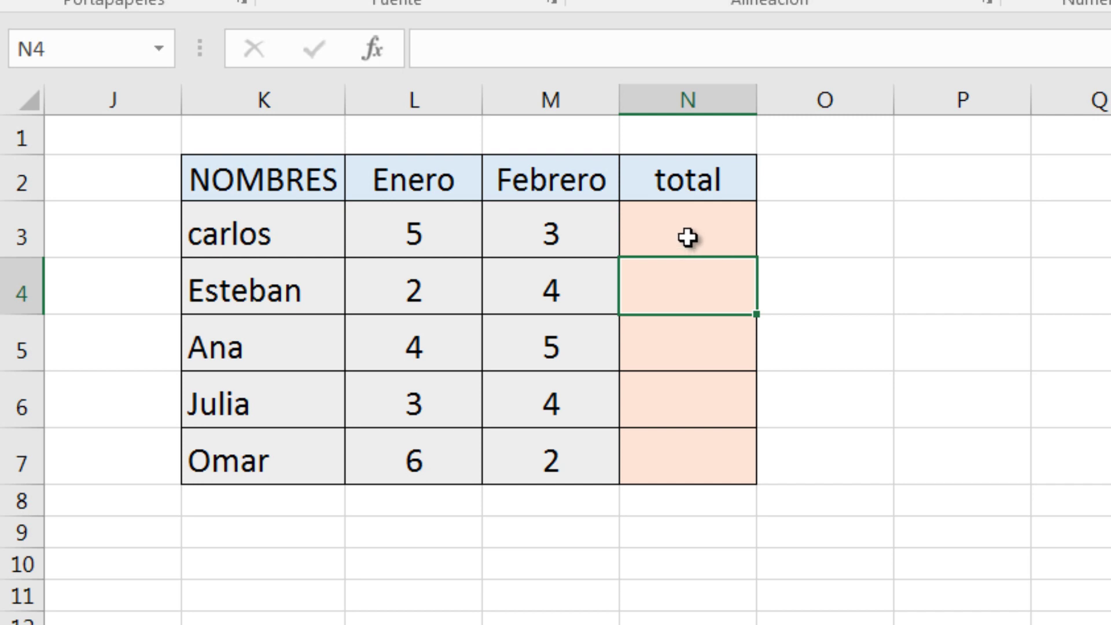
- Enter =SUMA(Enero+ febrero) in N3, giving carlos a total of 8
{"action": "left_click", "coordinate": [687, 236]}
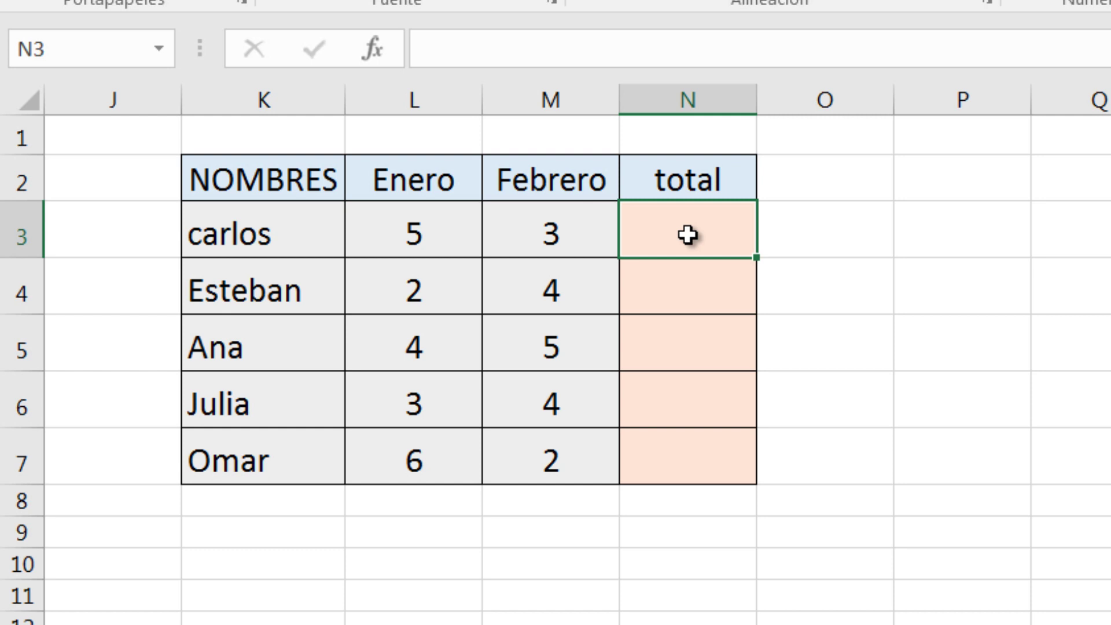
{"action": "type", "text": "="}
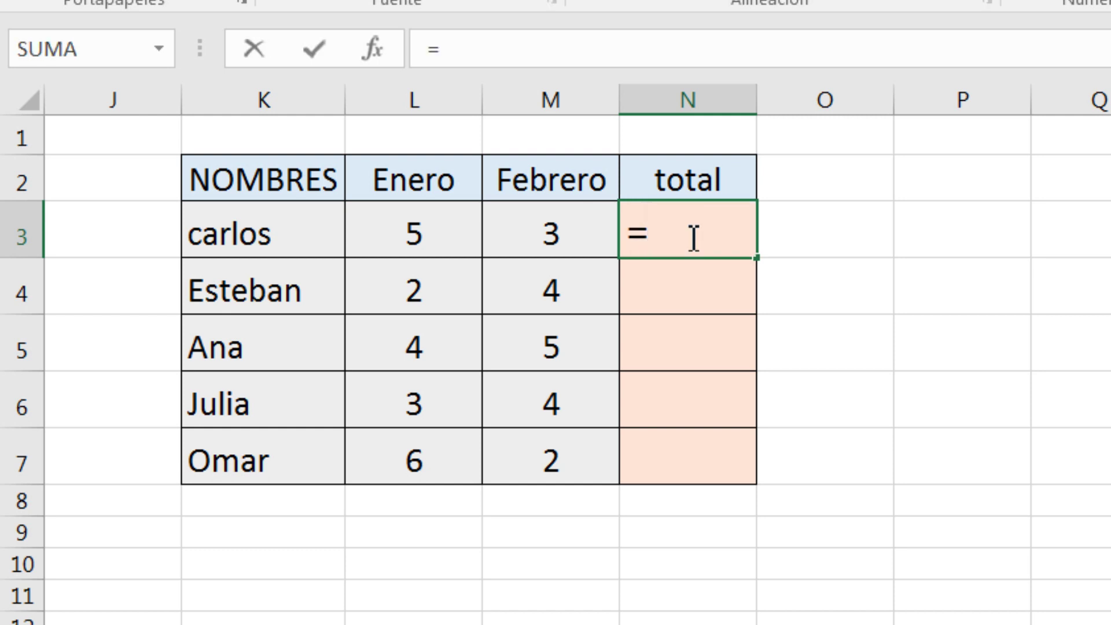
{"action": "type", "text": "su"}
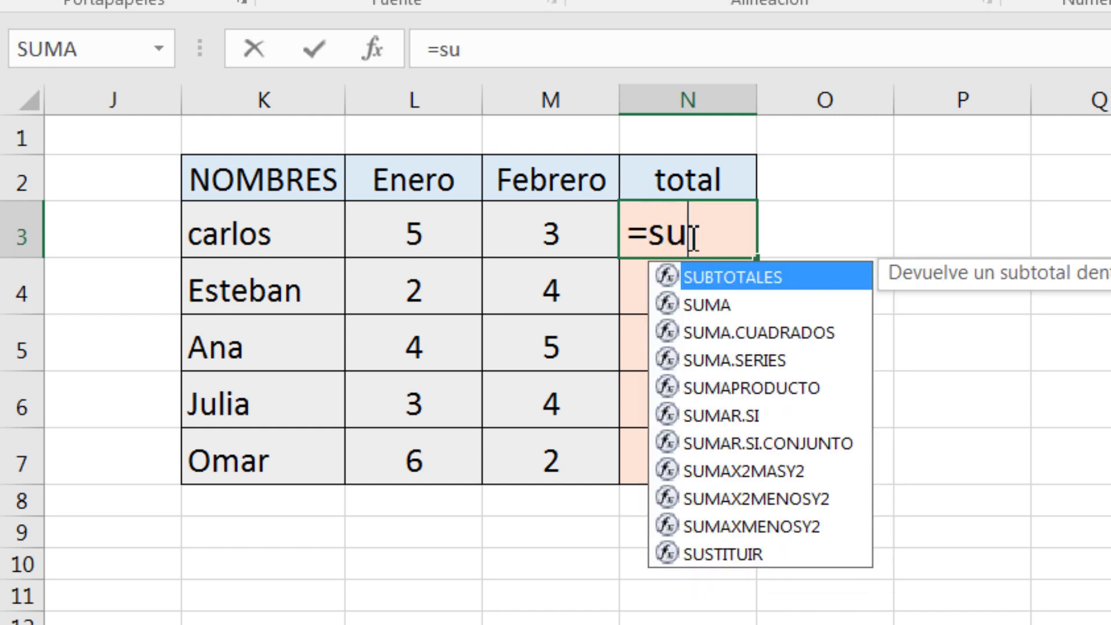
{"action": "type", "text": "ma"}
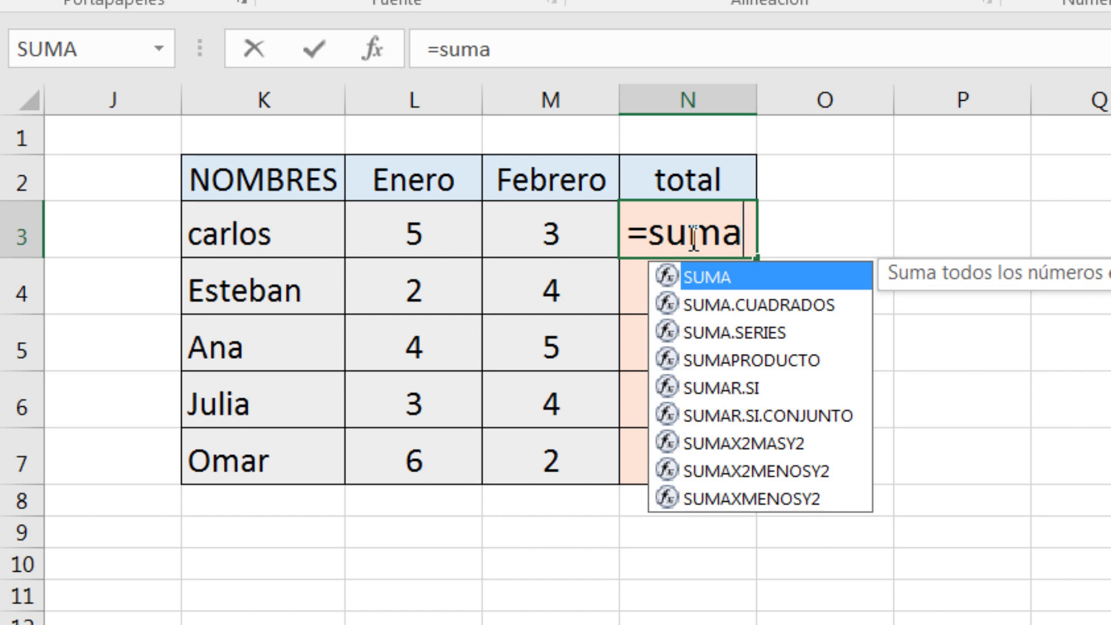
{"action": "type", "text": "("}
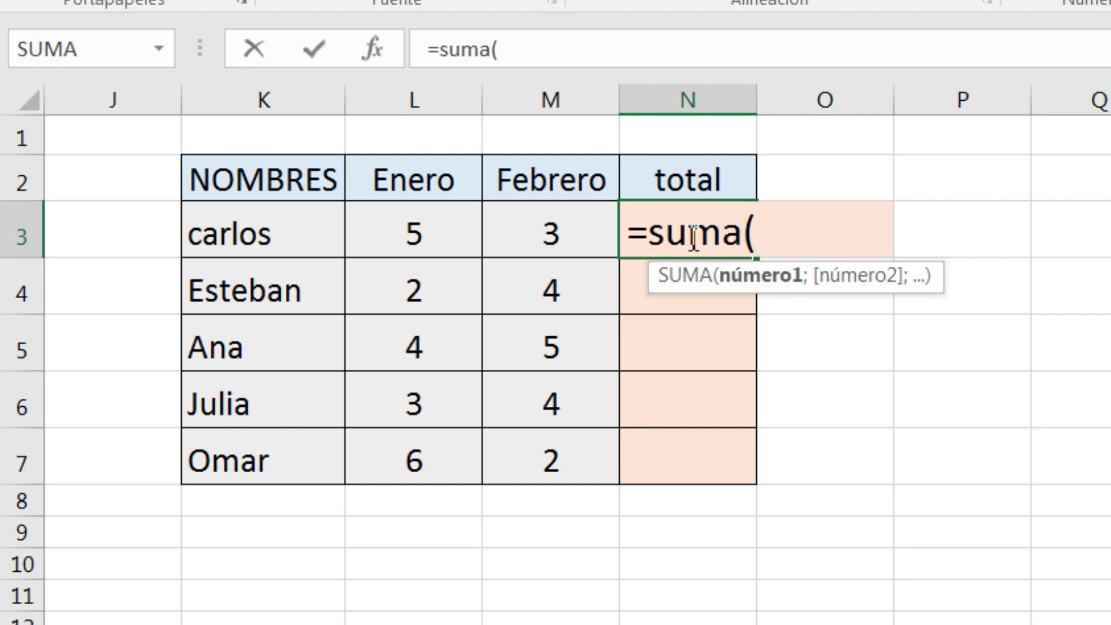
{"action": "type", "text": "E"}
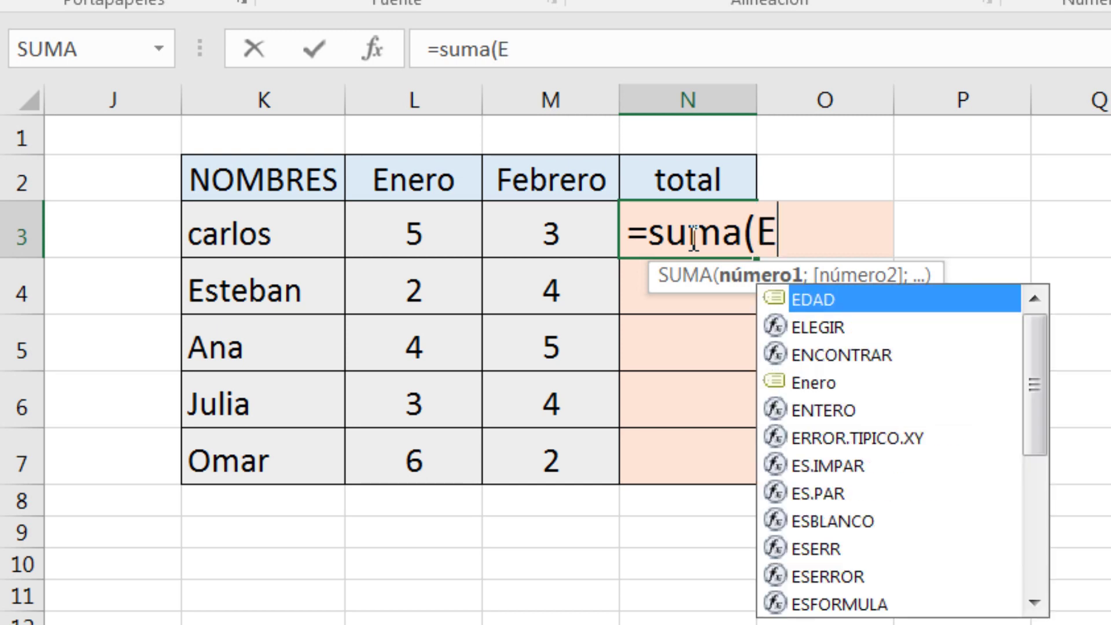
{"action": "type", "text": "nero:"}
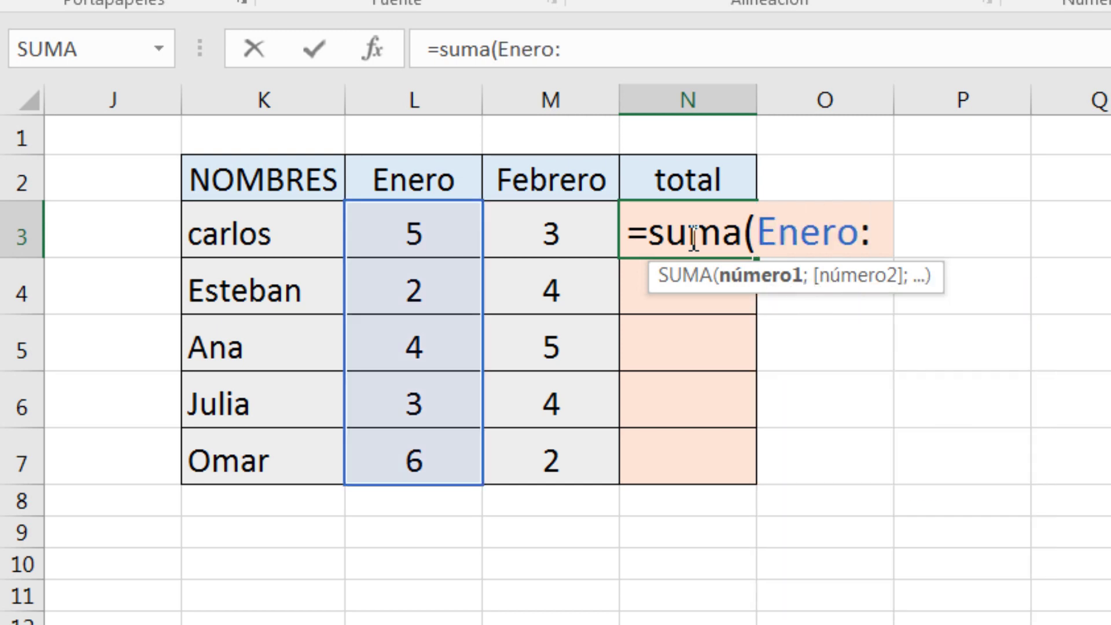
{"action": "key", "text": "BackSpace"}
{"action": "type", "text": "+"}
{"action": "type", "text": " febrero"}
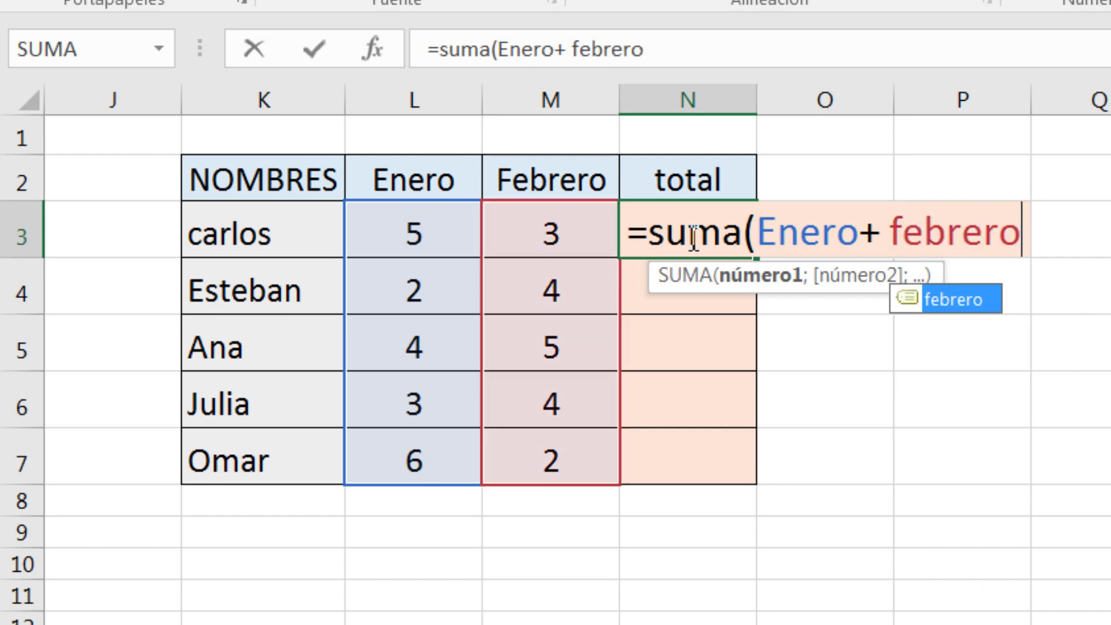
{"action": "key", "text": "Return"}
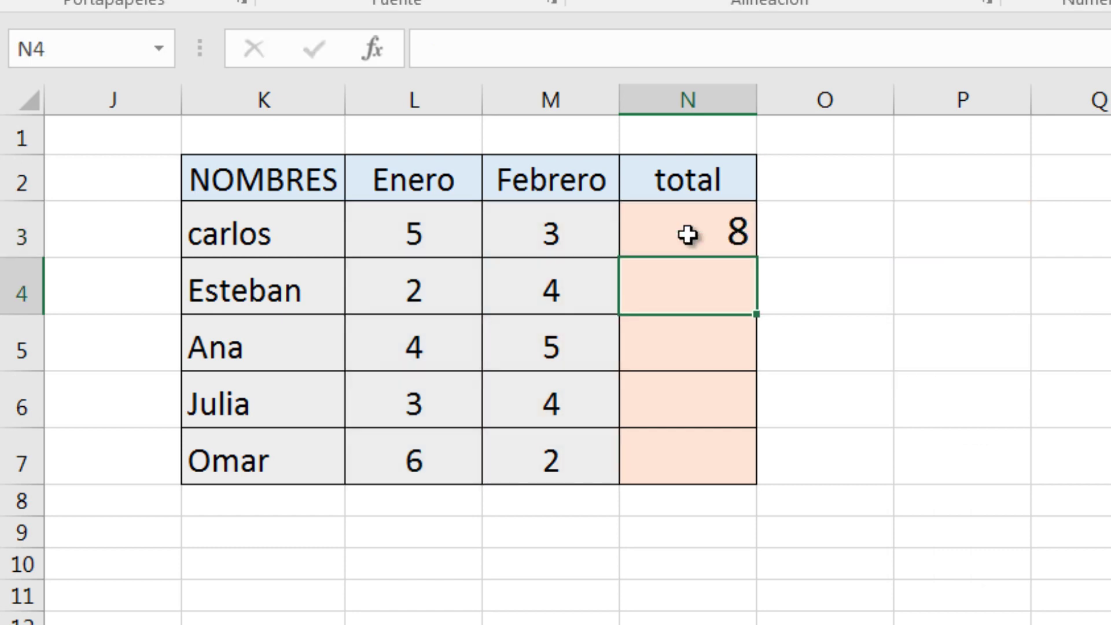
{"action": "left_click", "coordinate": [688, 234]}
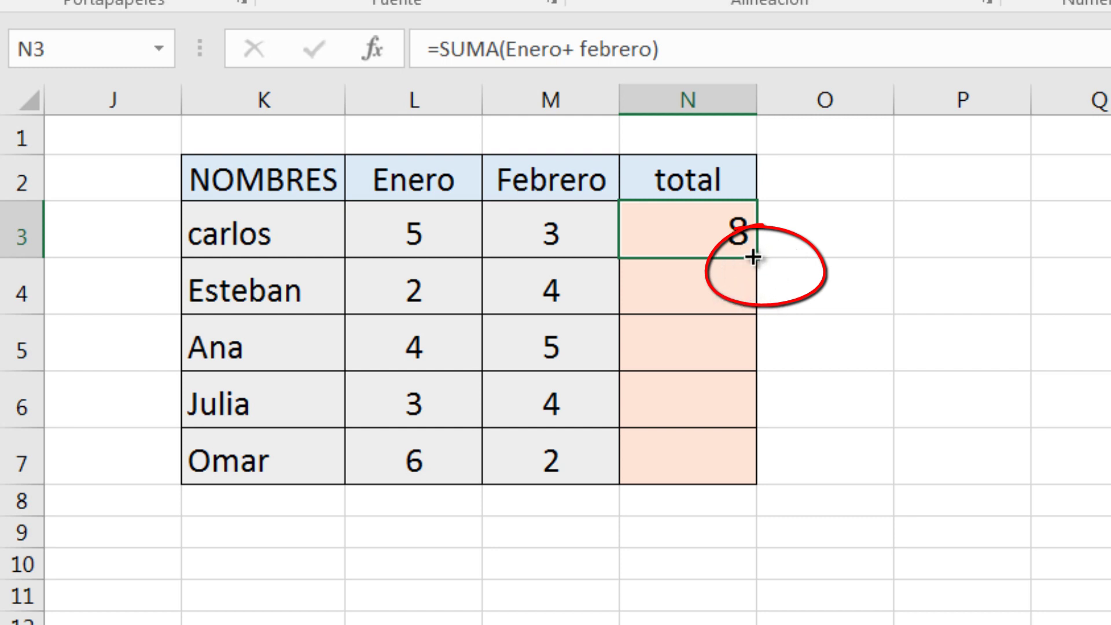
- Fill N3's SUMA formula down to N7, giving totals 6, 9, 7 and 8
{"action": "left_click_drag", "start_coordinate": [753, 257], "coordinate": [763, 485]}
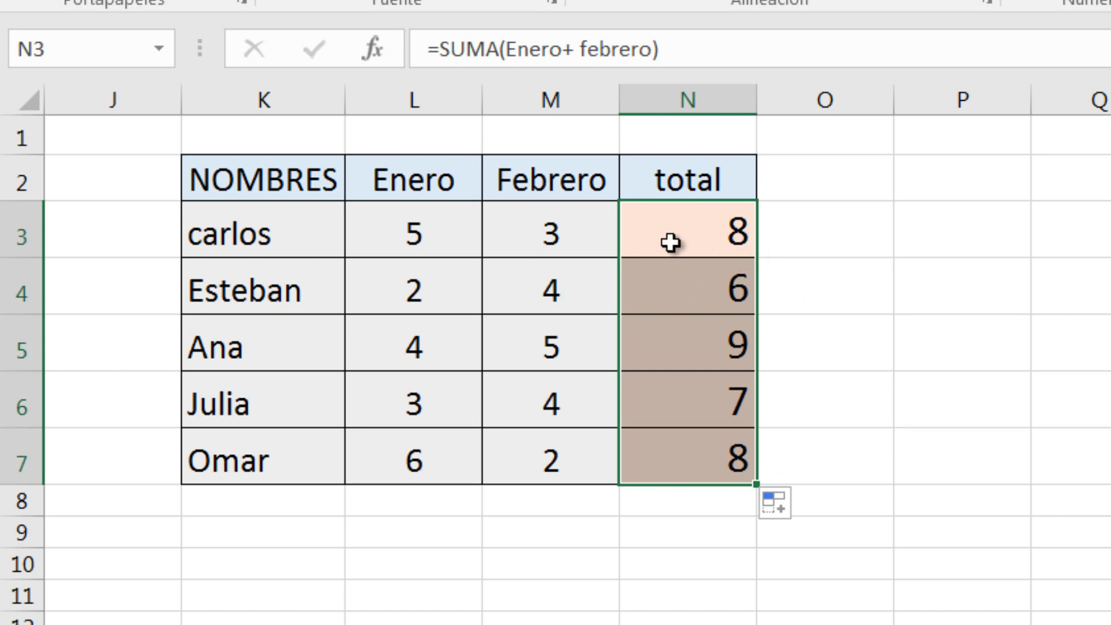
{"action": "left_click", "coordinate": [673, 237]}
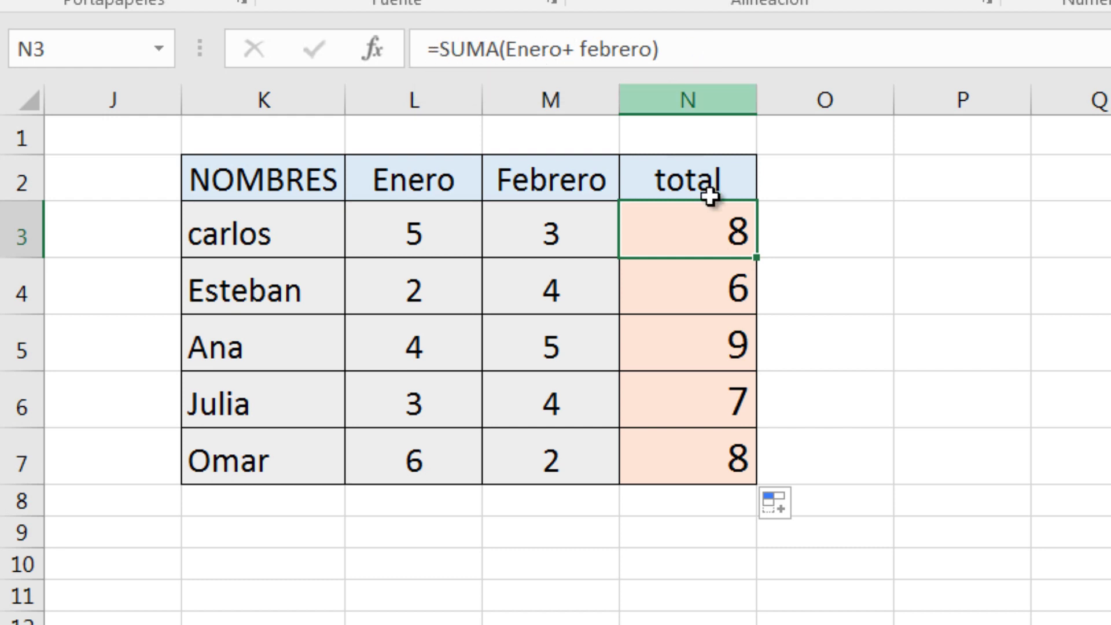
{"action": "left_click", "coordinate": [681, 298]}
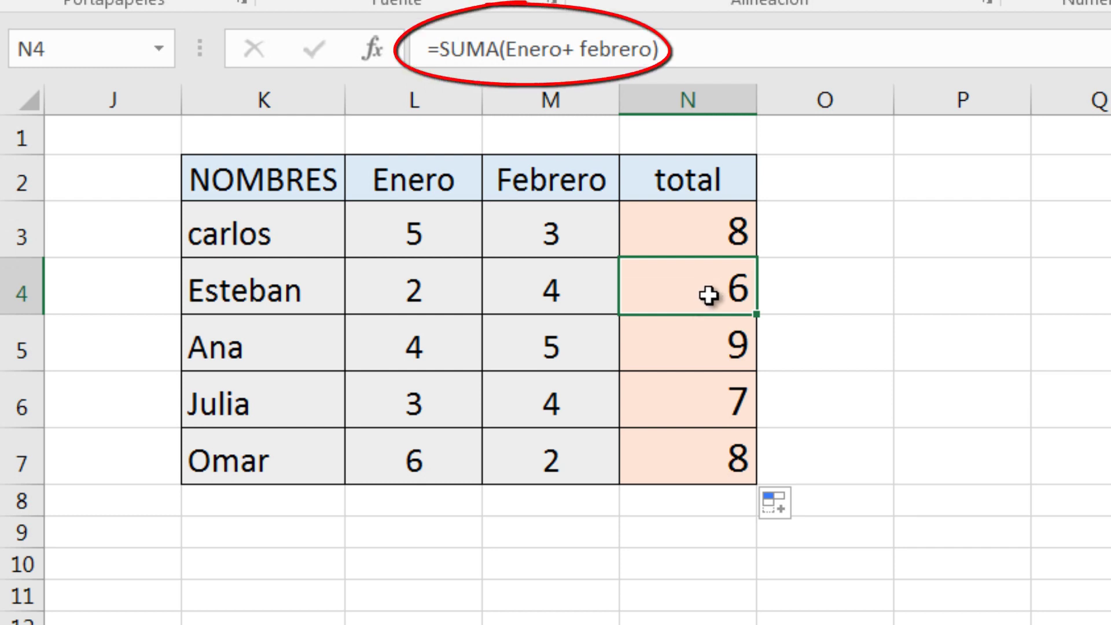
{"action": "left_click", "coordinate": [677, 349]}
{"action": "left_click", "coordinate": [678, 405]}
{"action": "left_click", "coordinate": [685, 459]}
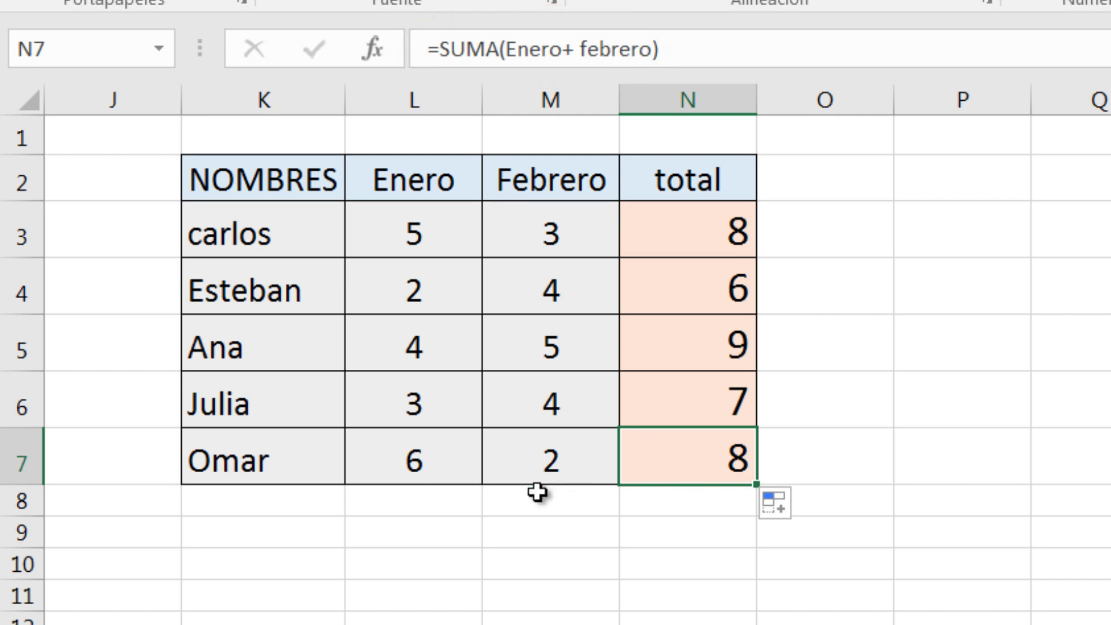
{"action": "left_click", "coordinate": [261, 545]}
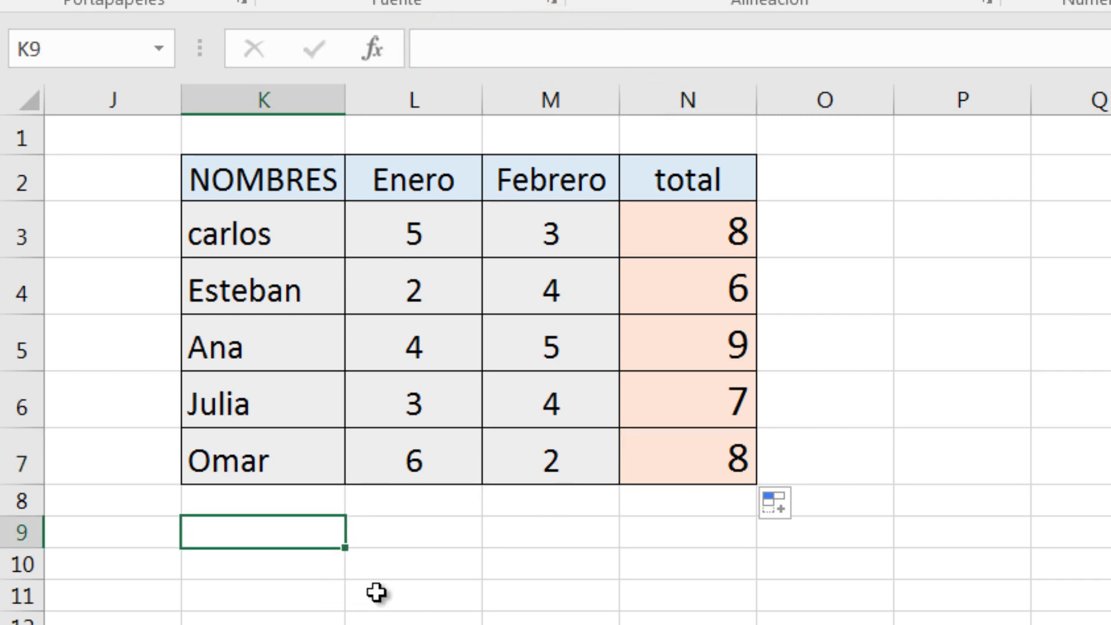
{"action": "left_click", "coordinate": [395, 594]}
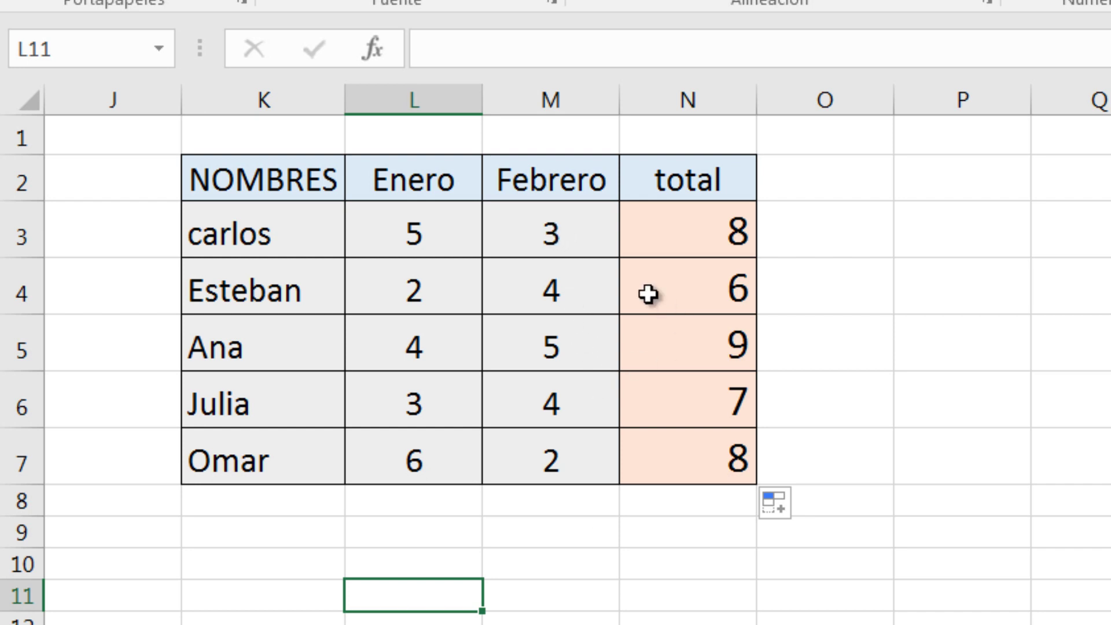
{"action": "left_click", "coordinate": [701, 240]}
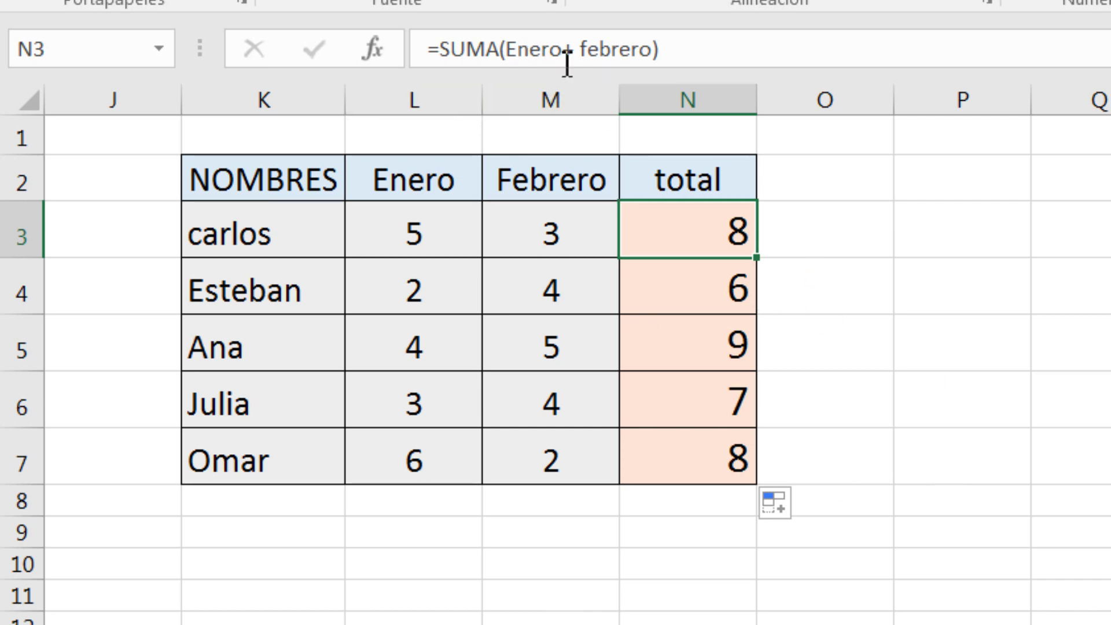
- Cancel an accidental edit to N3's formula, leaving it unchanged
{"action": "left_click", "coordinate": [517, 54]}
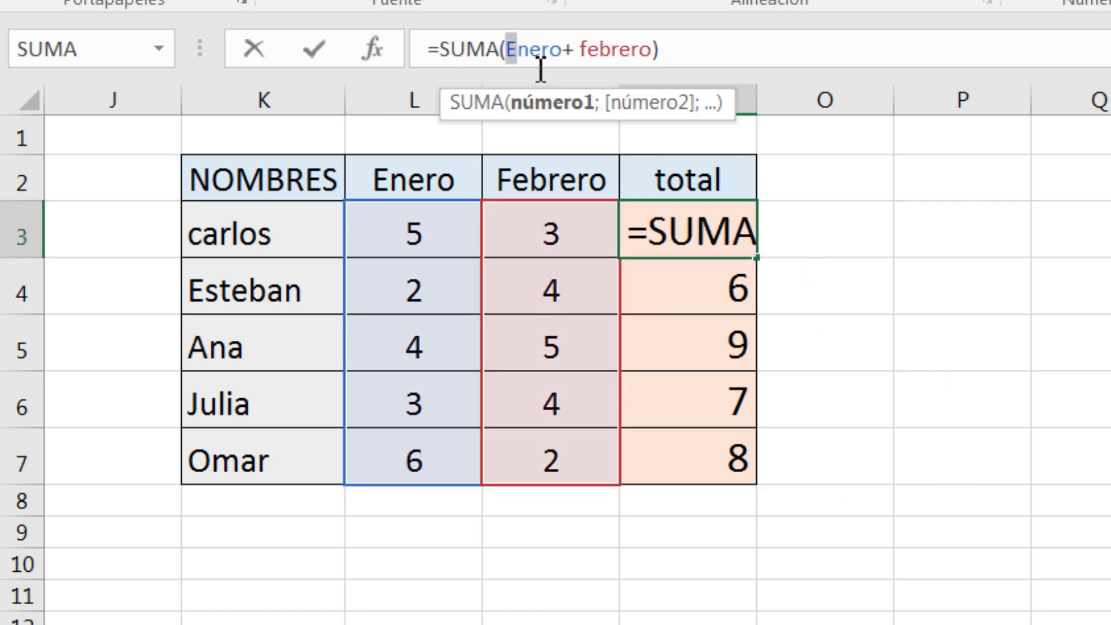
{"action": "left_click", "coordinate": [860, 260]}
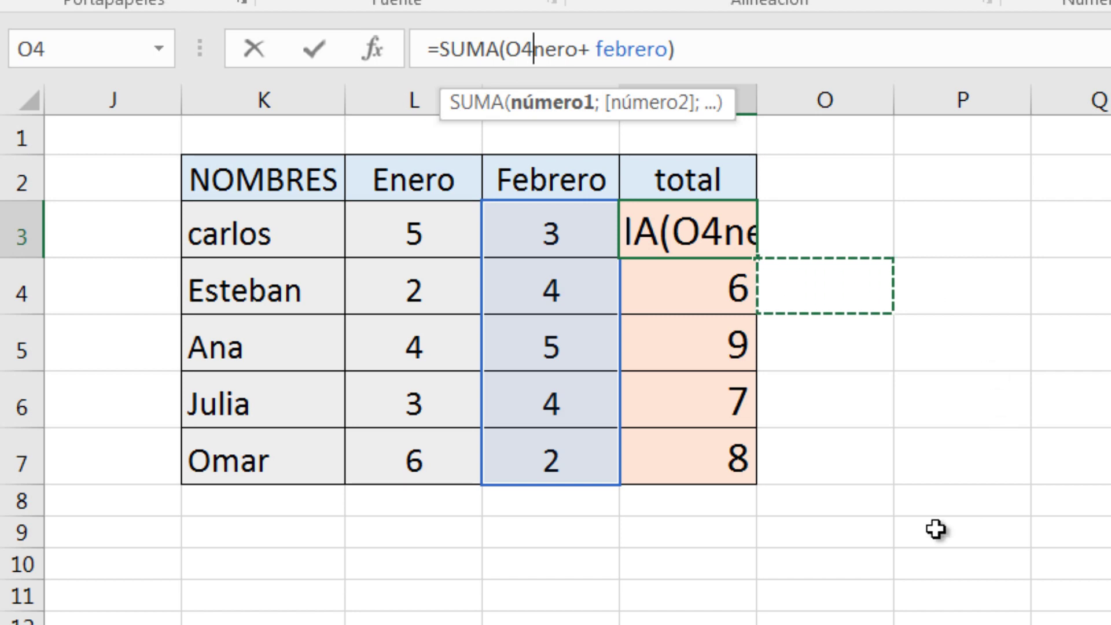
{"action": "key", "text": "Escape"}
- Enter =febréro+enero in O3, which returns a #¿NOMBRE? error
{"action": "left_click", "coordinate": [837, 232]}
{"action": "type", "text": "="}
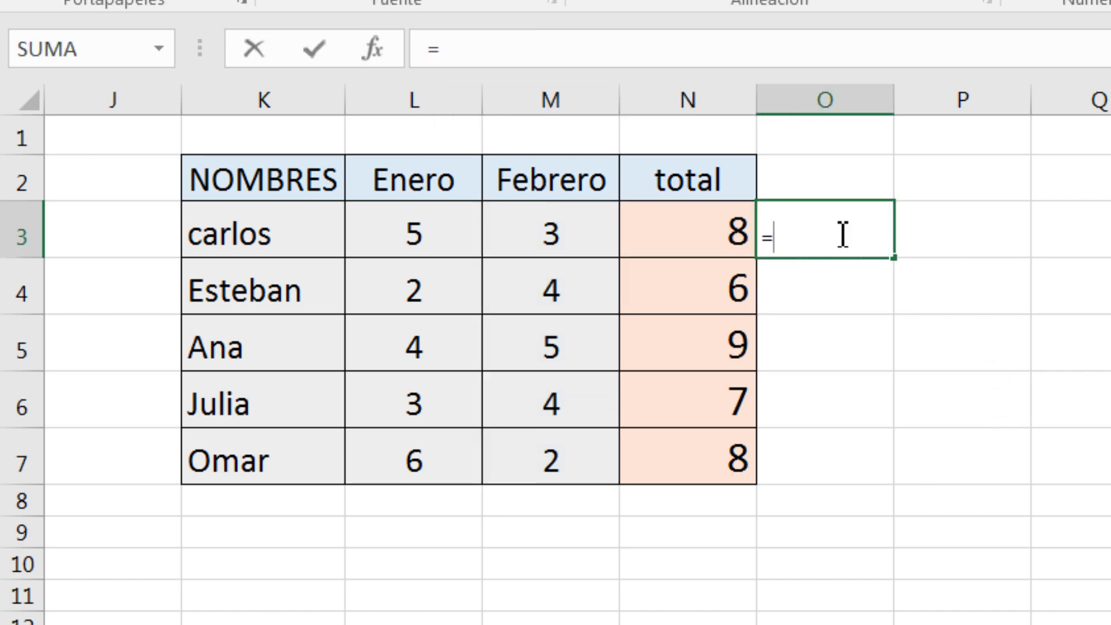
{"action": "type", "text": "f"}
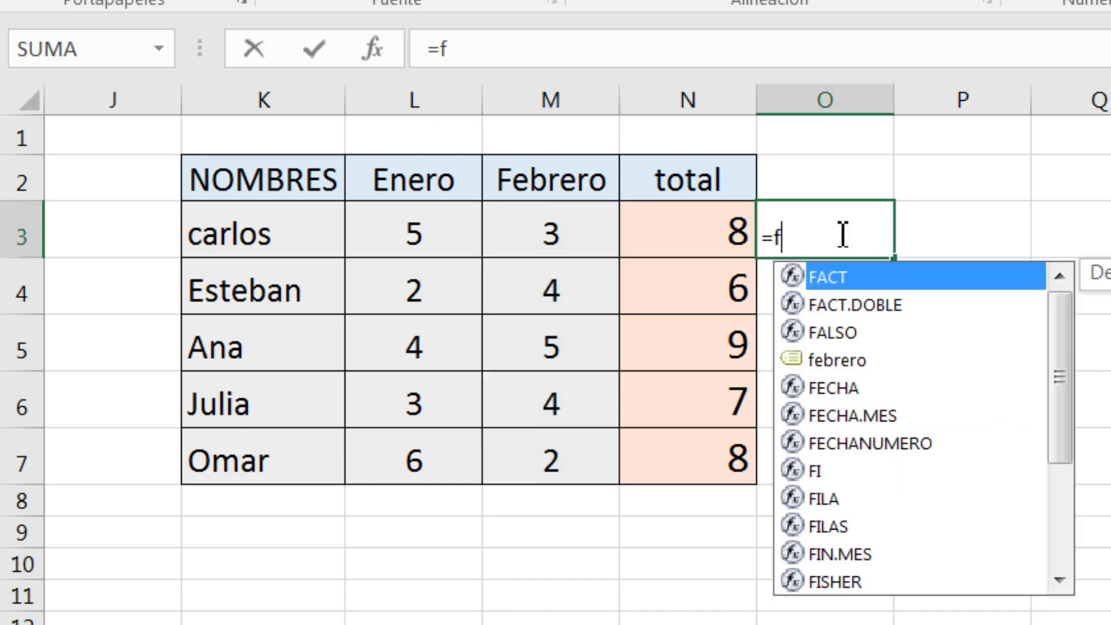
{"action": "type", "text": "r"}
{"action": "key", "text": "BackSpace"}
{"action": "type", "text": "ebr"}
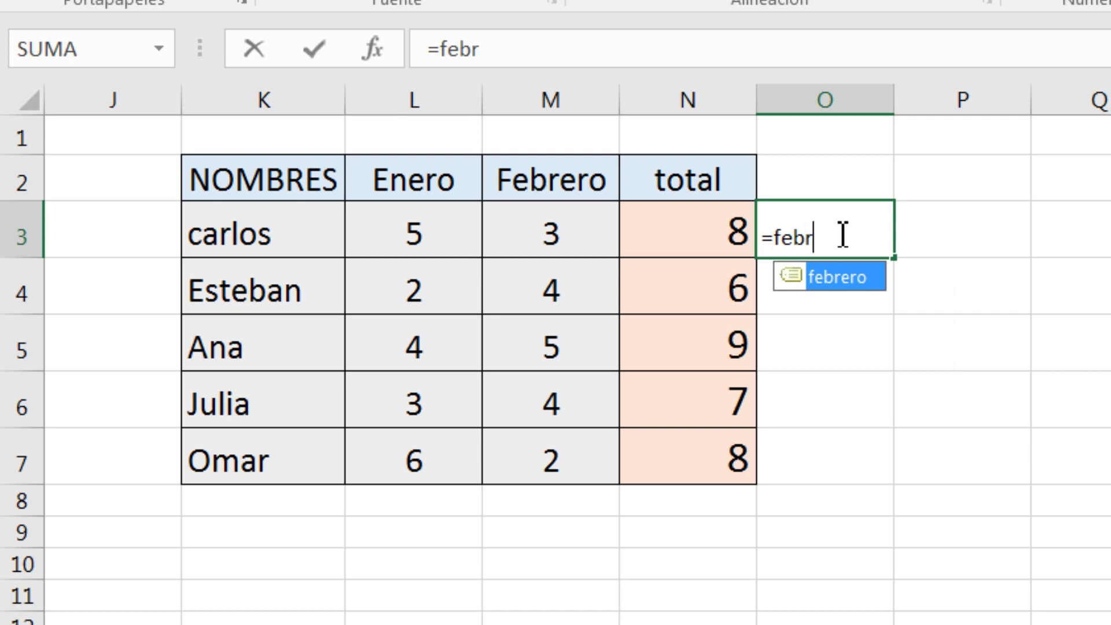
{"action": "key", "text": "Escape"}
{"action": "type", "text": "è"}
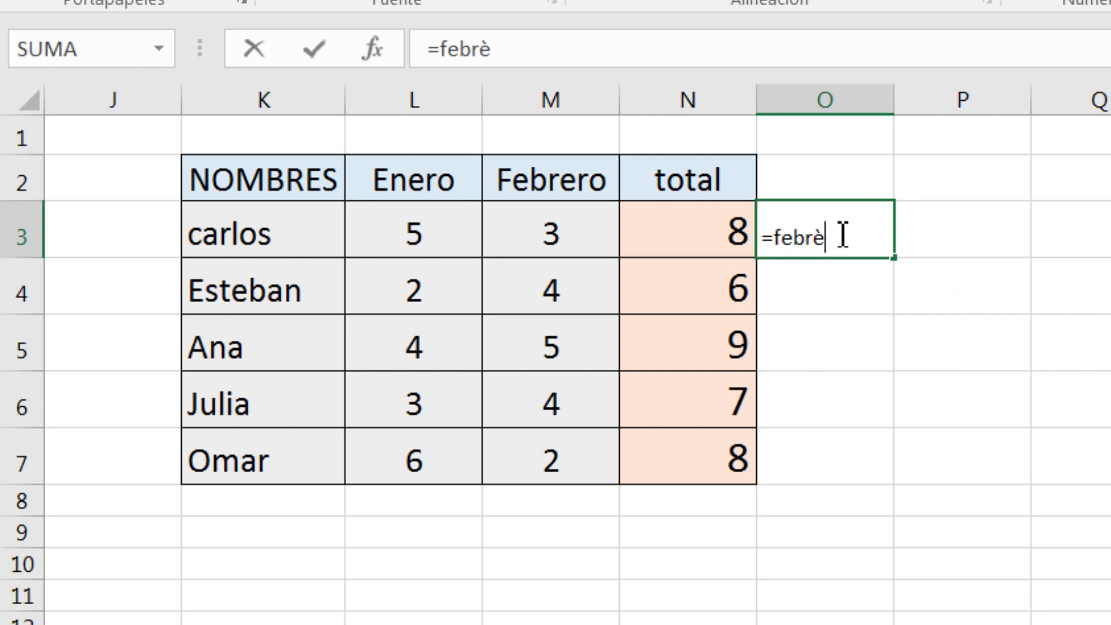
{"action": "key", "text": "BackSpace"}
{"action": "key", "text": "BackSpace"}
{"action": "key", "text": "BackSpace"}
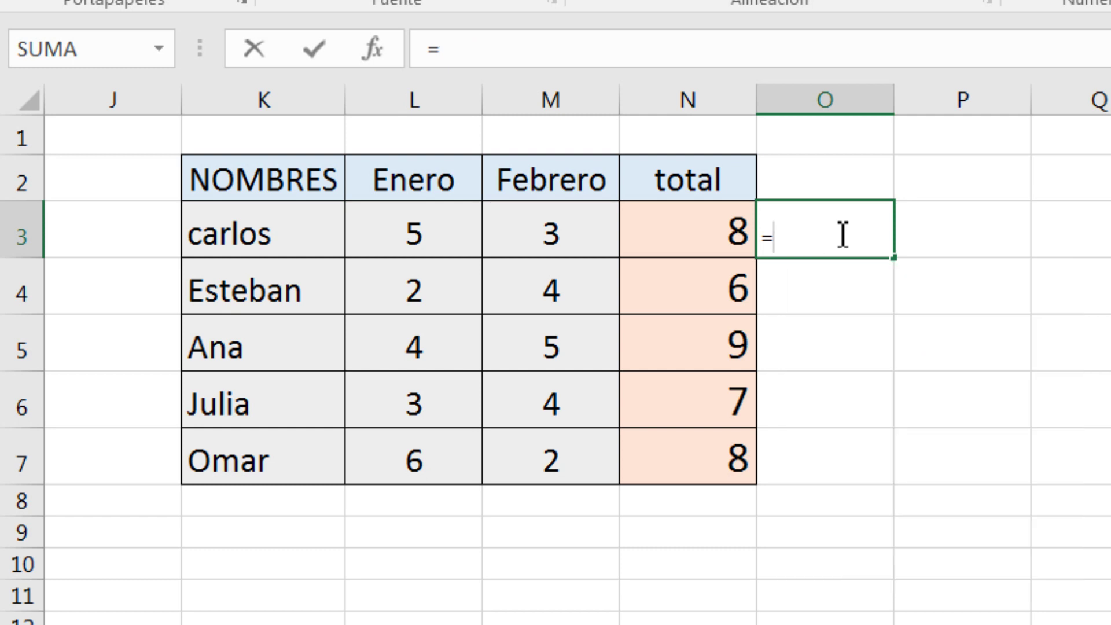
{"action": "type", "text": "f"}
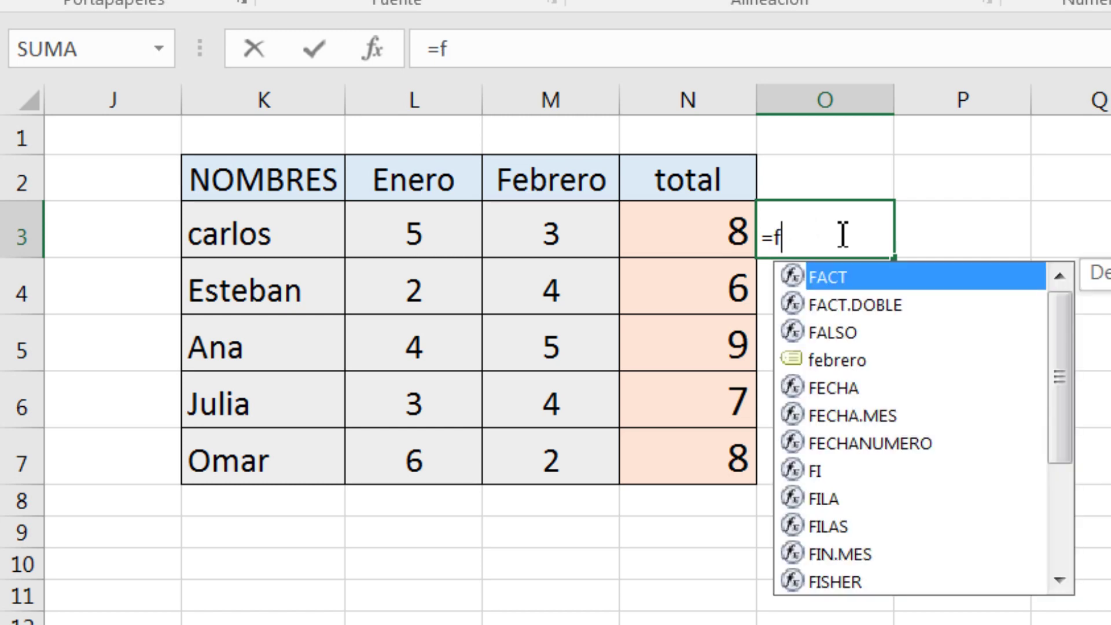
{"action": "type", "text": "ebr"}
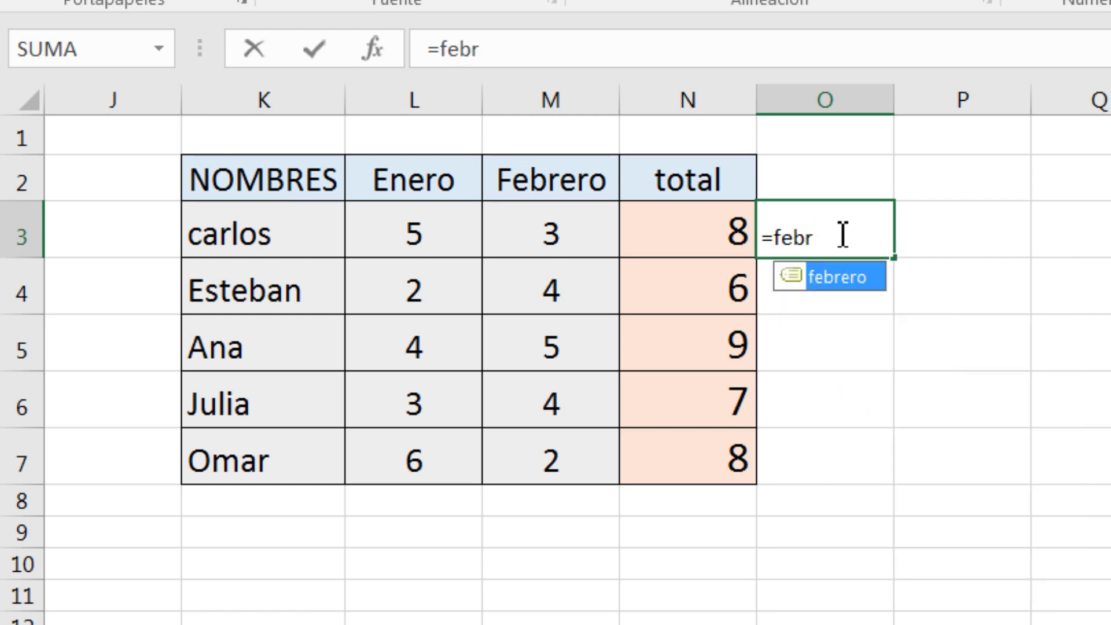
{"action": "type", "text": "éro+"}
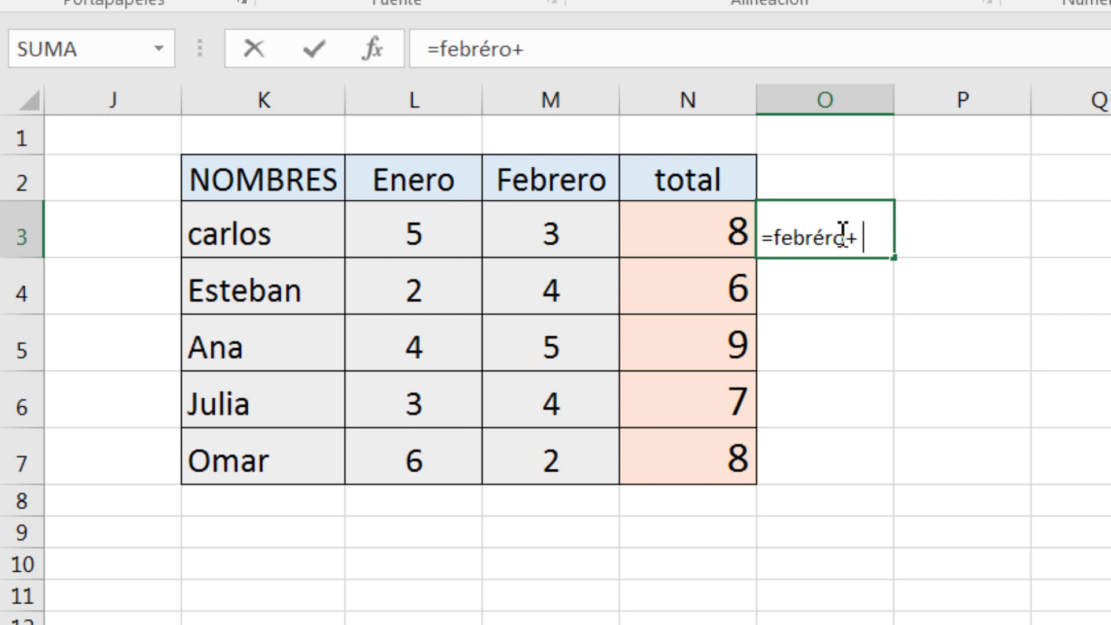
{"action": "type", "text": "ener"}
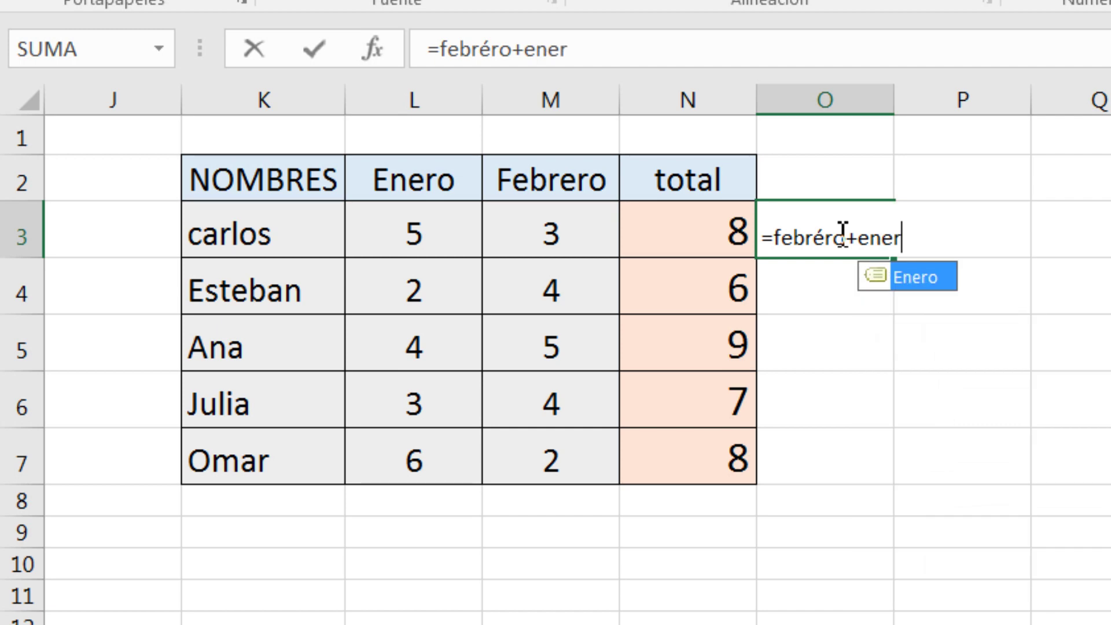
{"action": "type", "text": "o"}
{"action": "key", "text": "Return"}
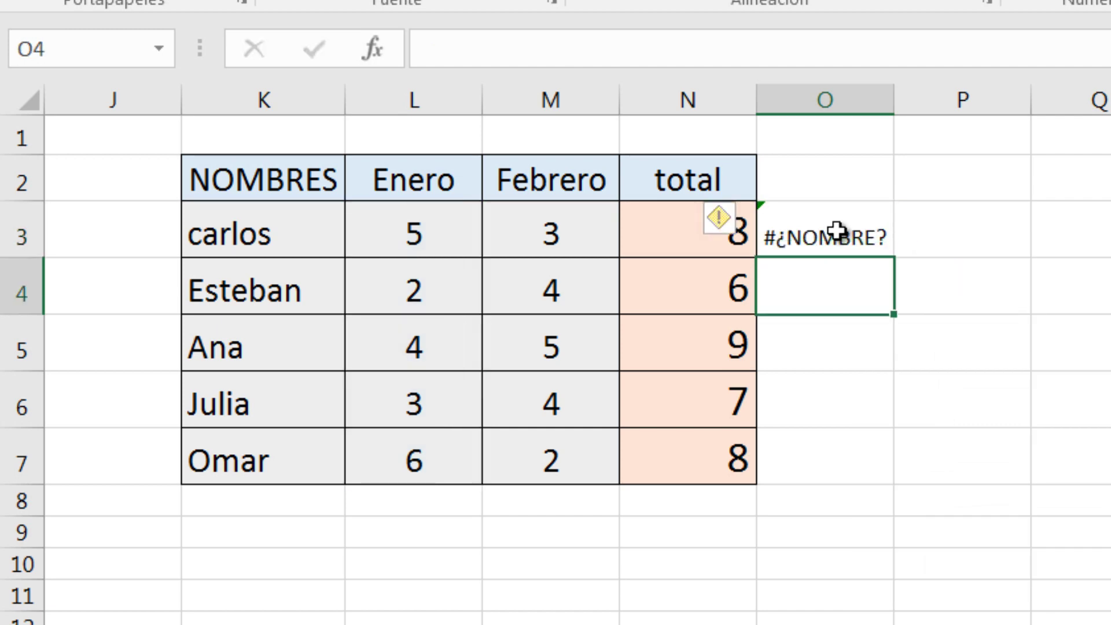
- Wrap O3's formula in SUMA so it reads =suma(febréro+enero)
{"action": "left_click", "coordinate": [837, 231]}
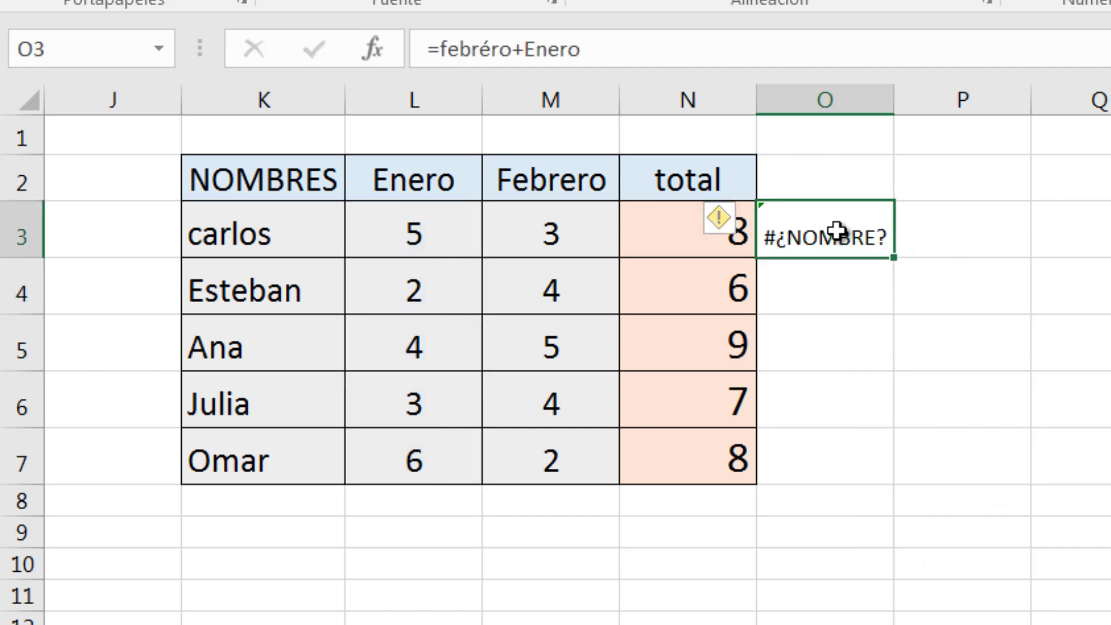
{"action": "left_click", "coordinate": [441, 49]}
{"action": "type", "text": "s"}
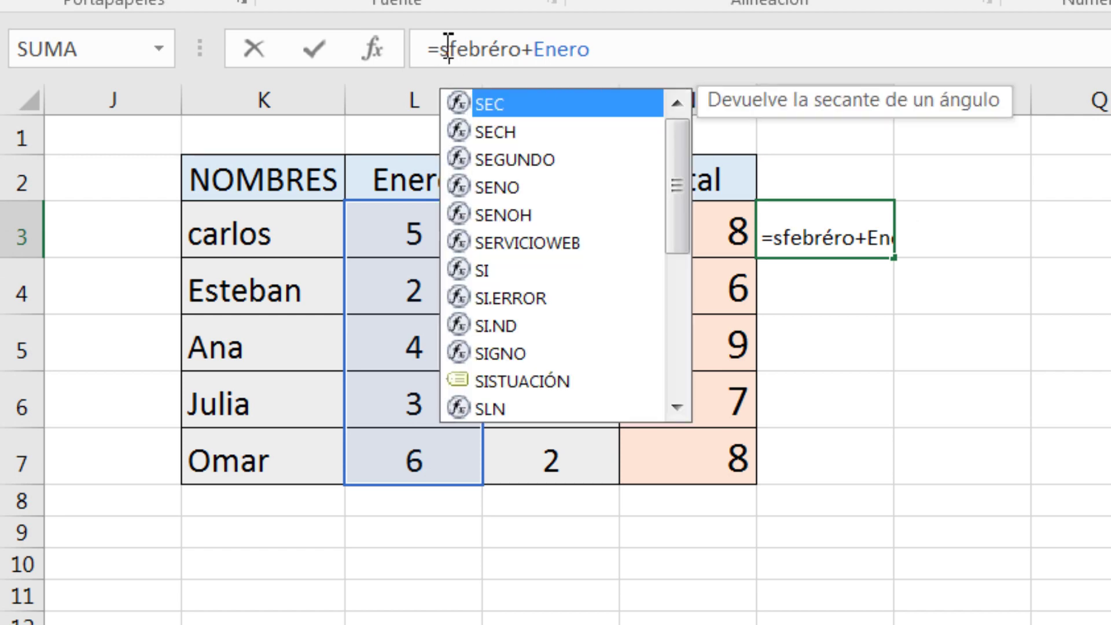
{"action": "type", "text": "uma"}
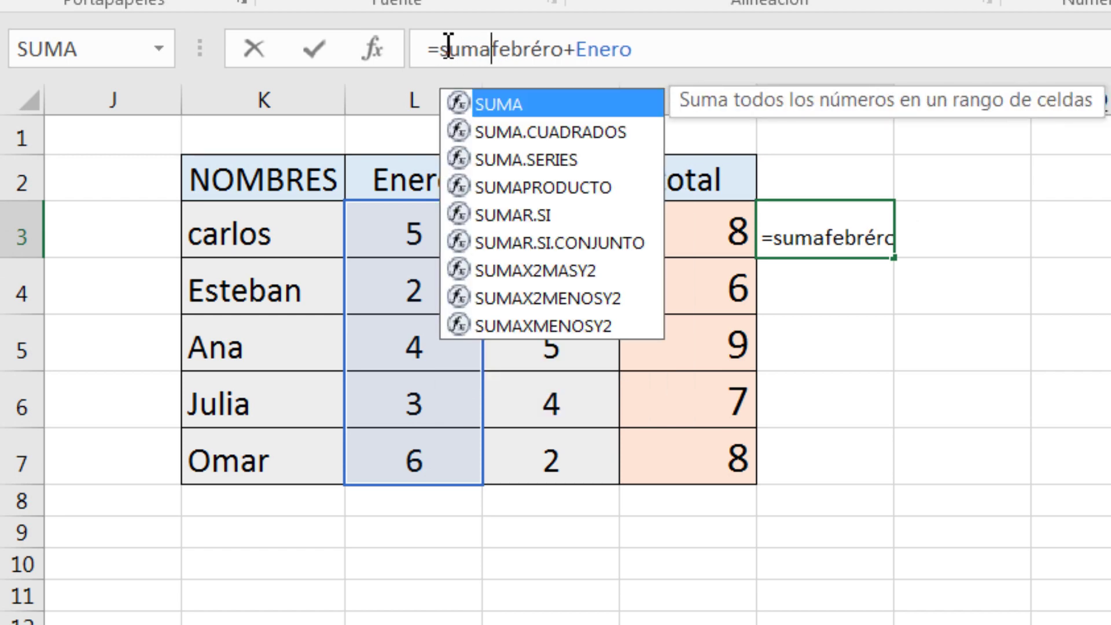
{"action": "type", "text": "("}
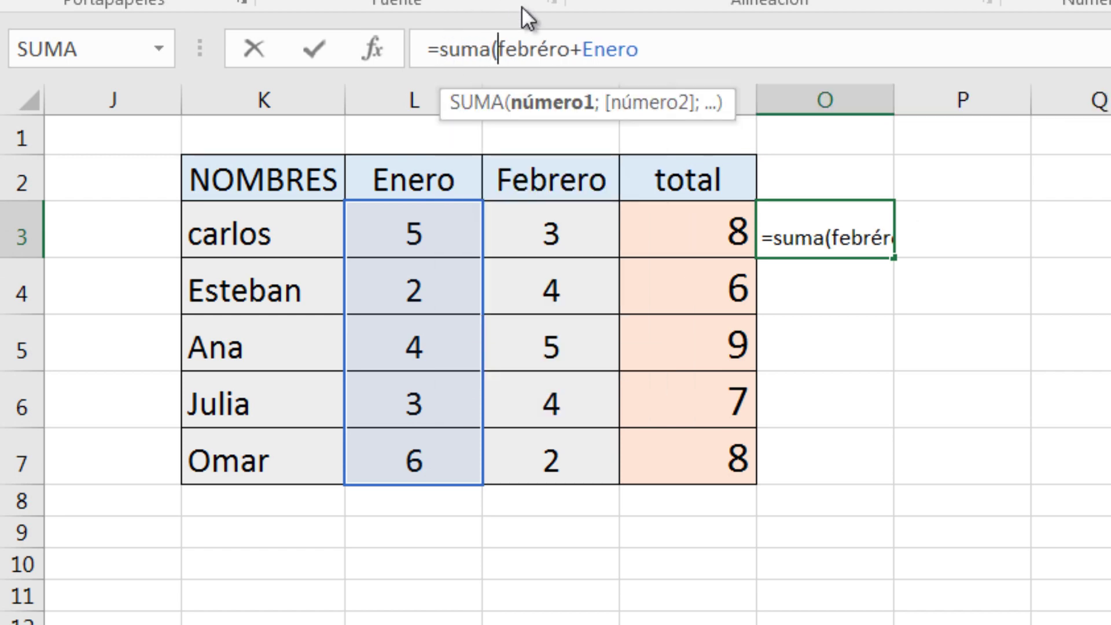
{"action": "left_click", "coordinate": [646, 50]}
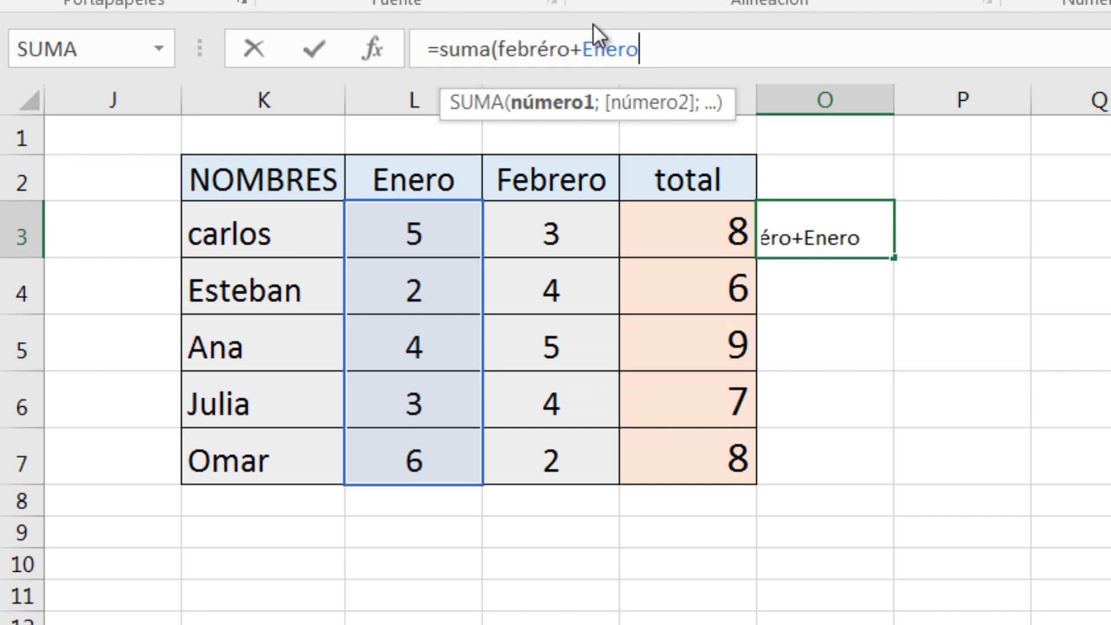
{"action": "type", "text": ")"}
{"action": "key", "text": "Return"}
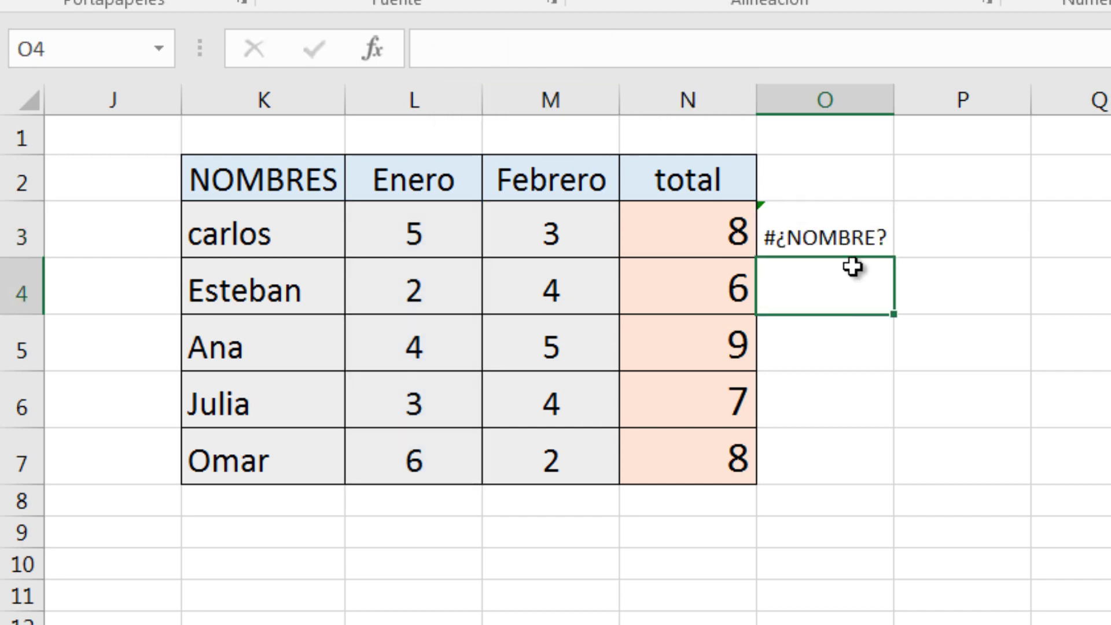
- Inspect O3's formula, still #¿NOMBRE?, and delete it to empty the cell
{"action": "left_click", "coordinate": [824, 233]}
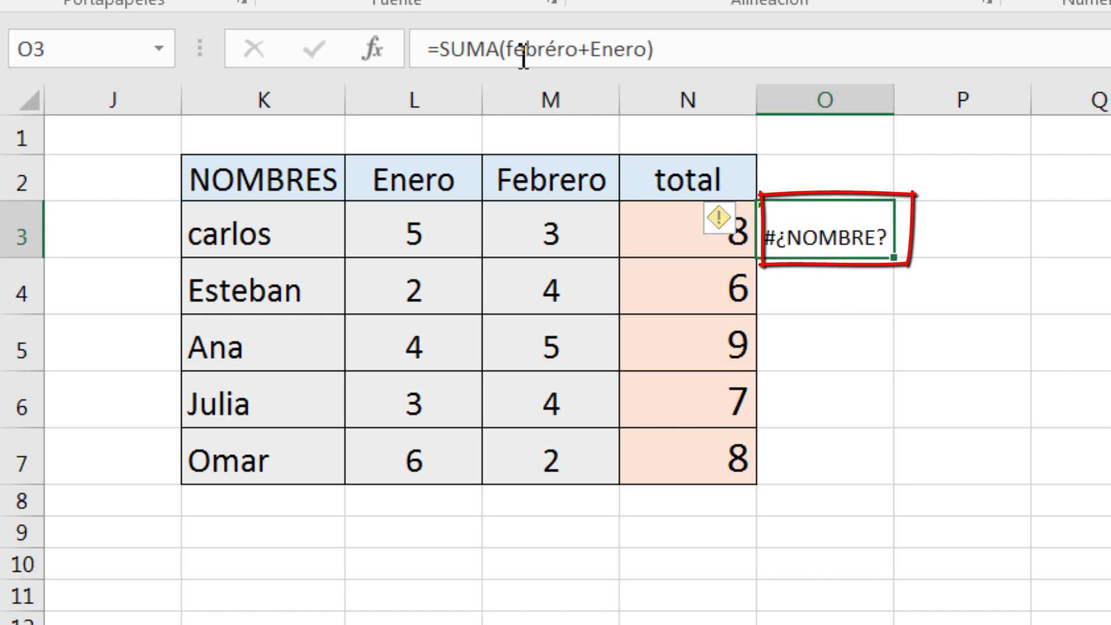
{"action": "left_click", "coordinate": [732, 50]}
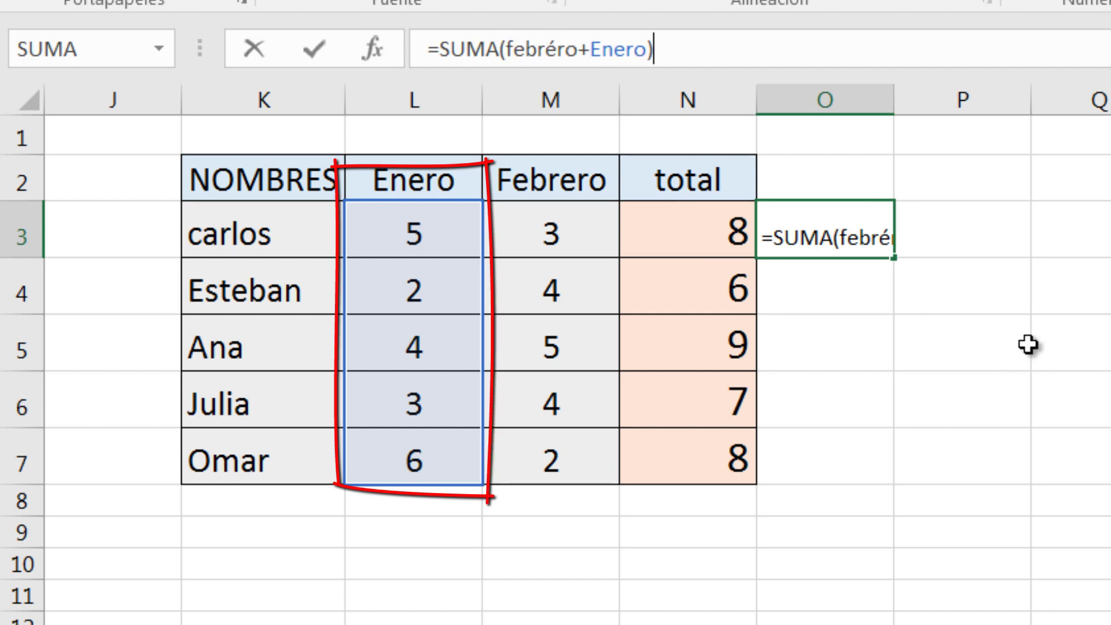
{"action": "left_click", "coordinate": [845, 244]}
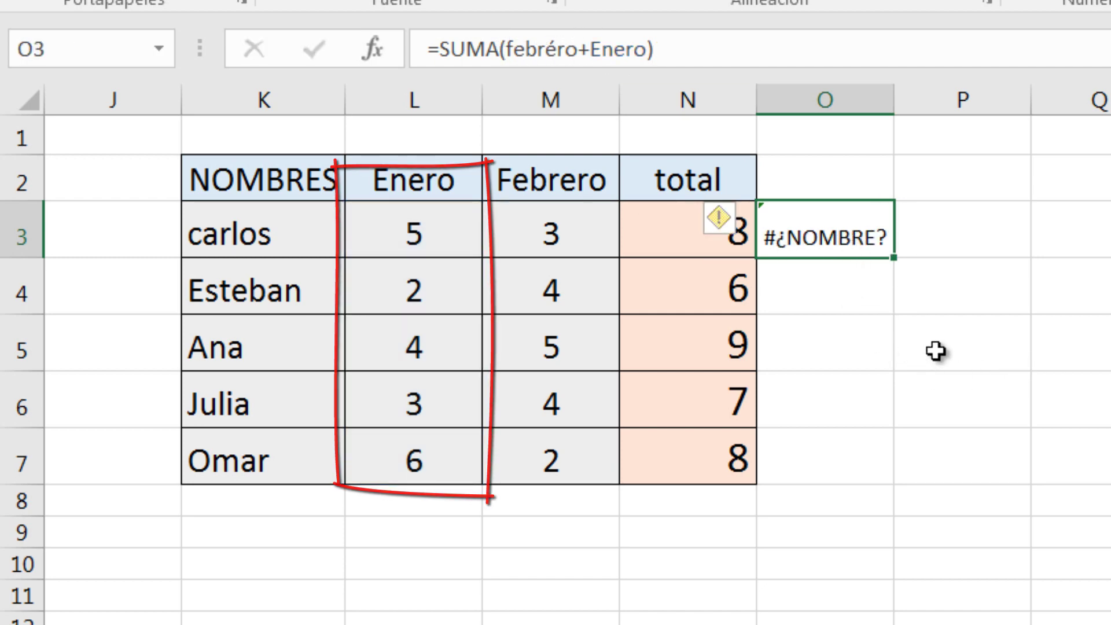
{"action": "key", "text": "Delete"}
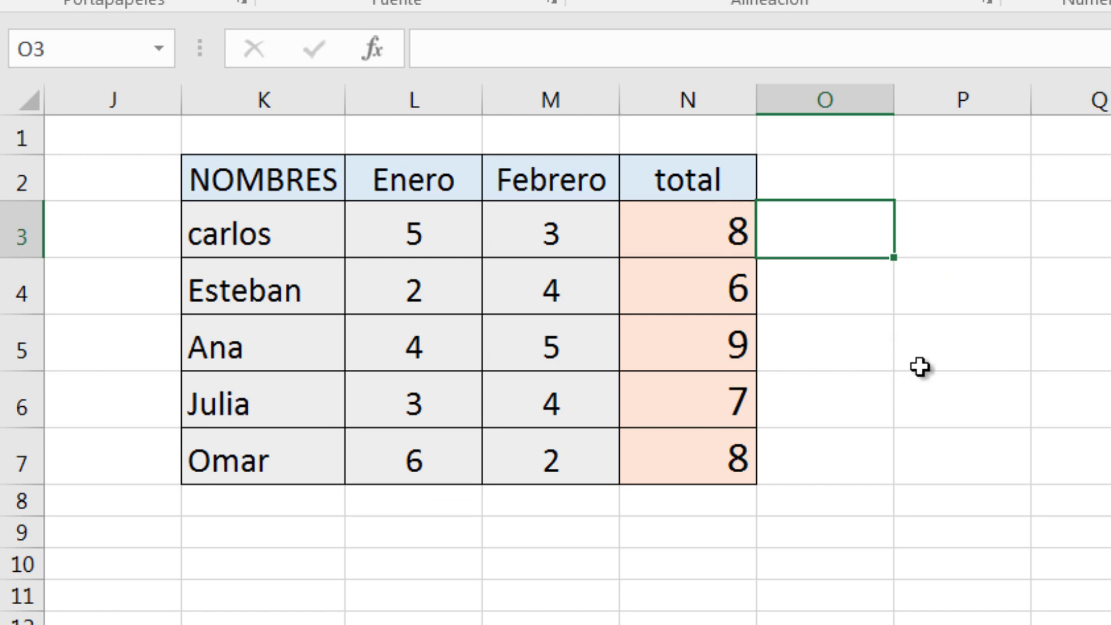
{"action": "left_click", "coordinate": [921, 366]}
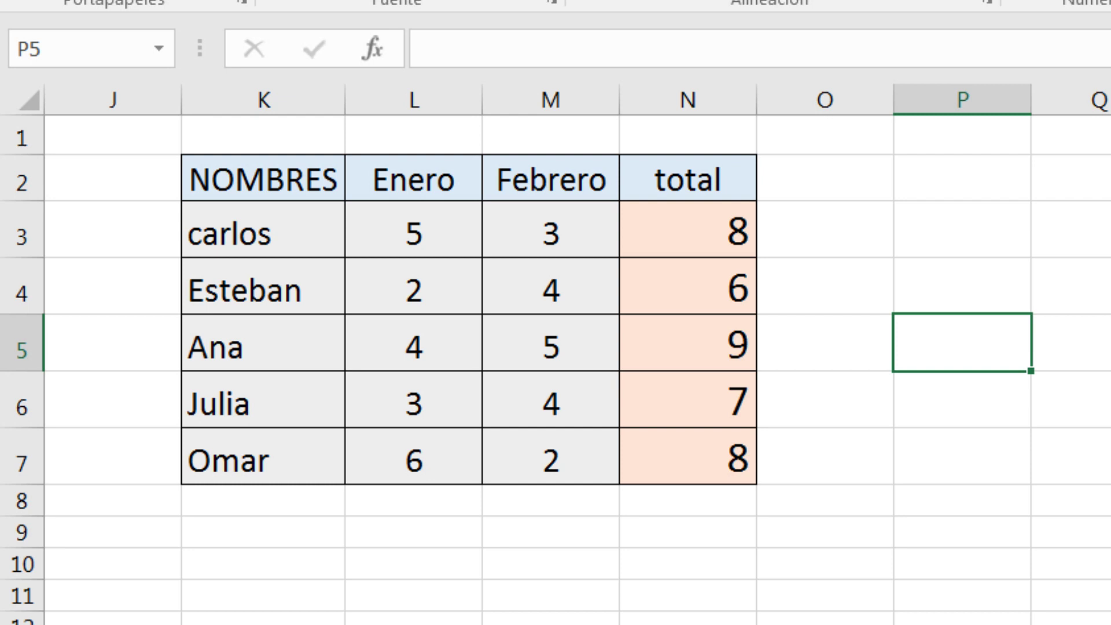
- Jump to the Enero range L3:L7 by typing enero in the Name Box
{"action": "left_click", "coordinate": [77, 48]}
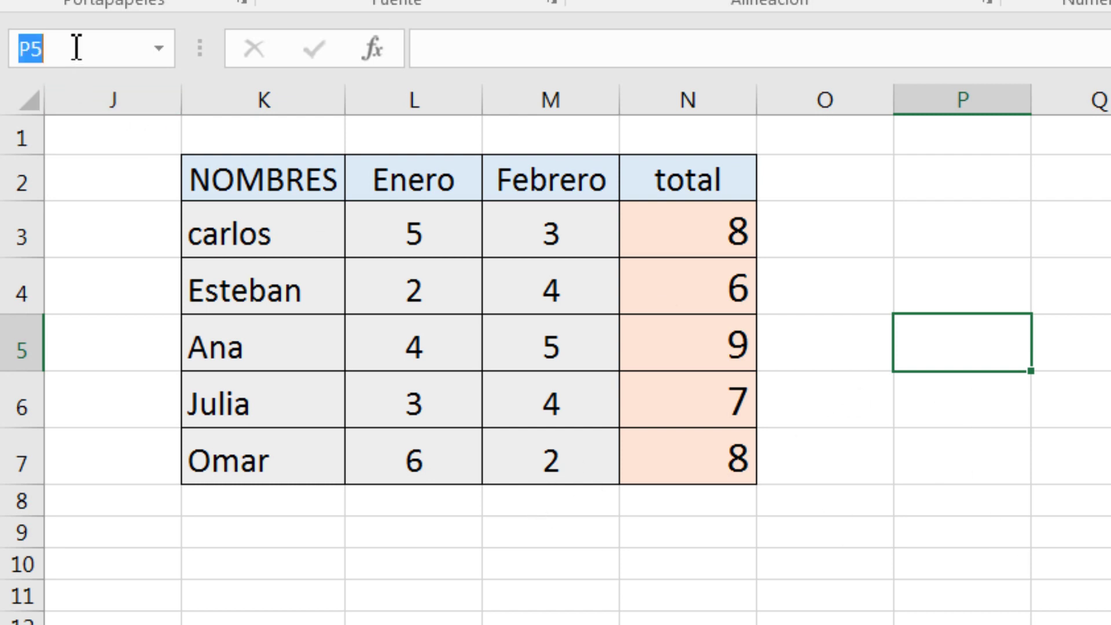
{"action": "type", "text": "ener"}
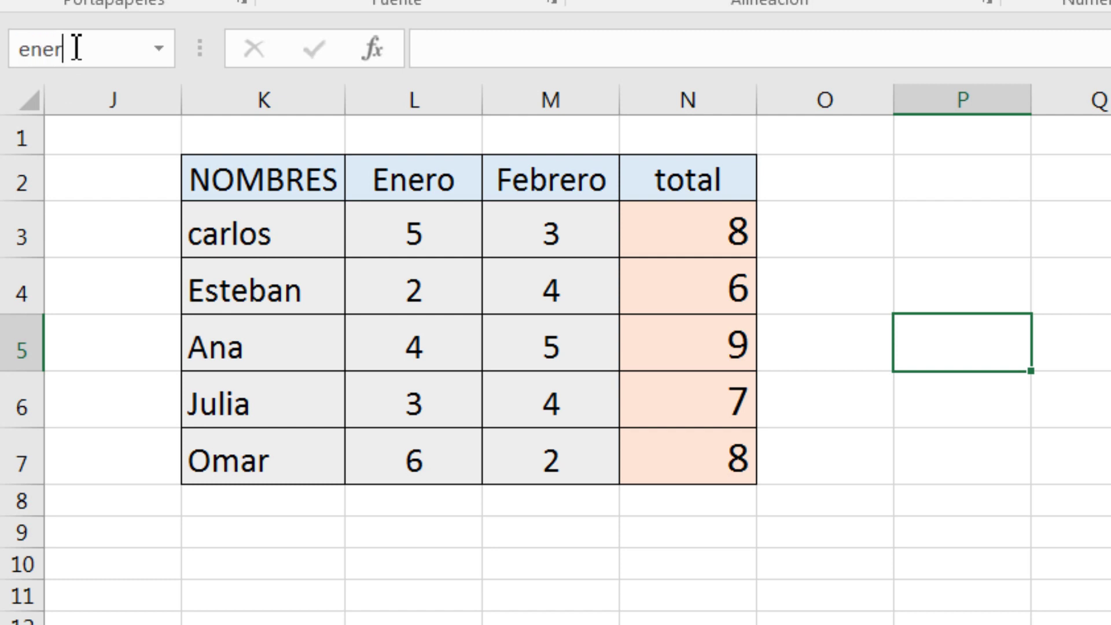
{"action": "type", "text": "o"}
{"action": "key", "text": "Return"}
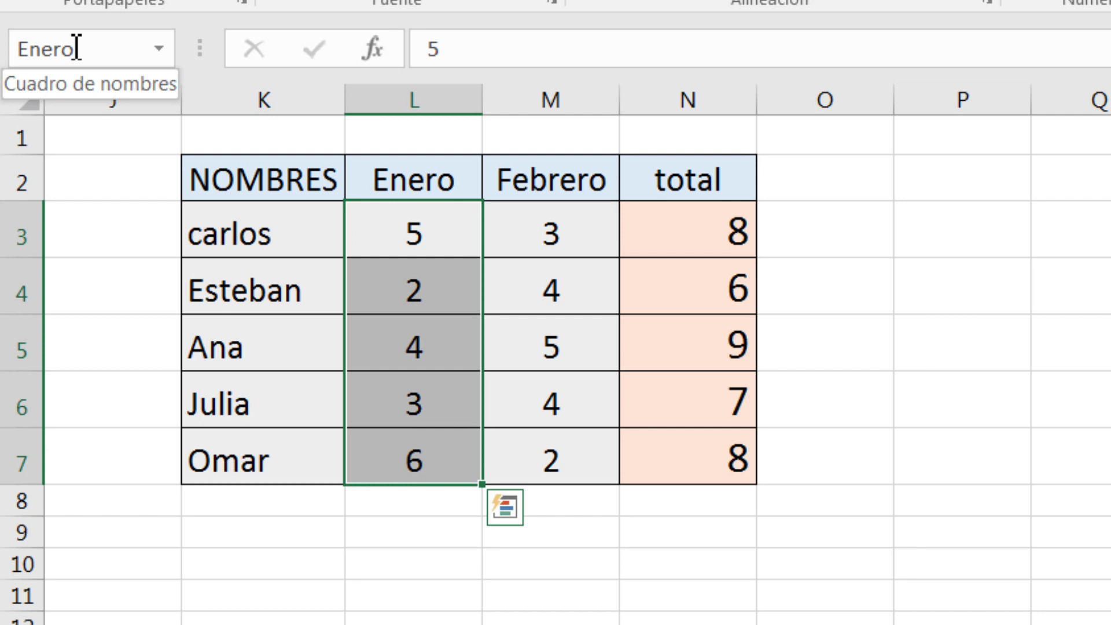
- Jump to the febrero range M3:M7 via the Name Box
{"action": "left_click", "coordinate": [89, 47]}
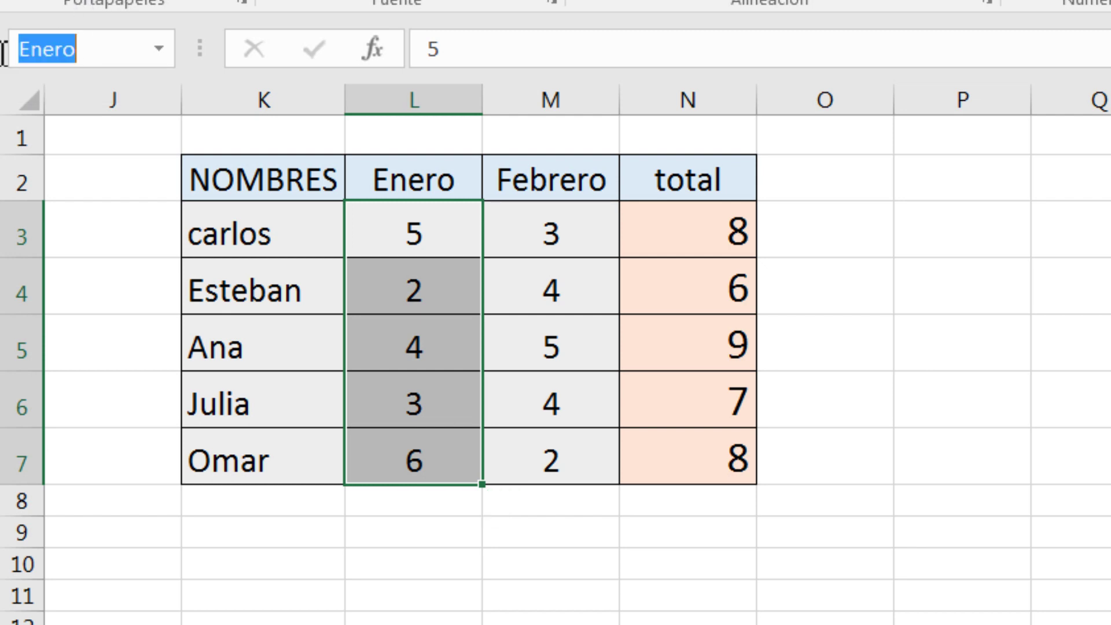
{"action": "type", "text": "fe"}
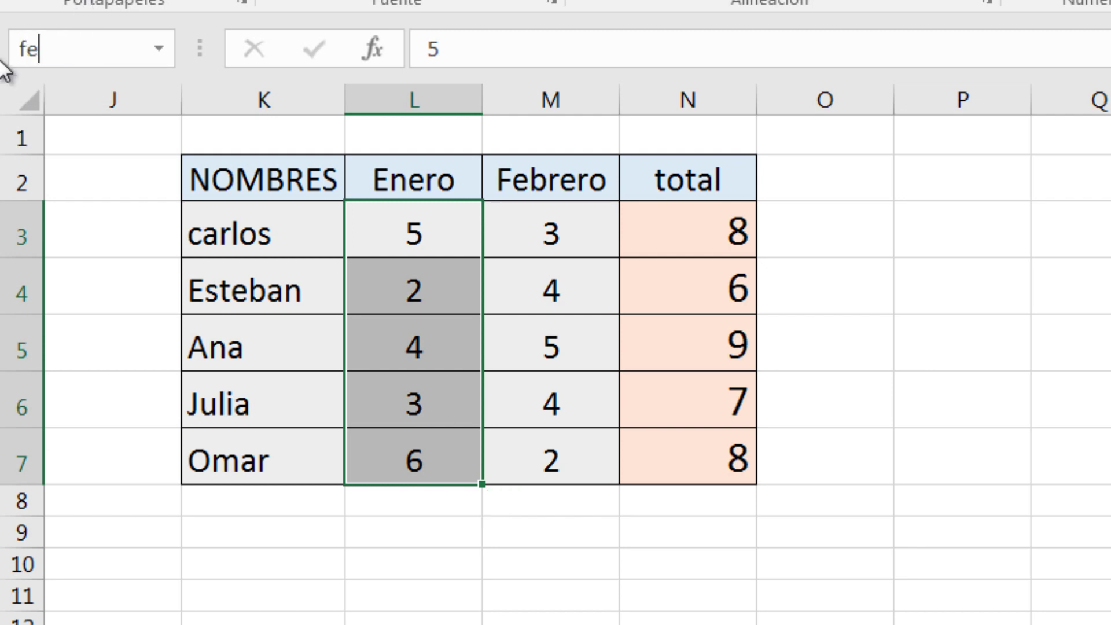
{"action": "type", "text": "brero"}
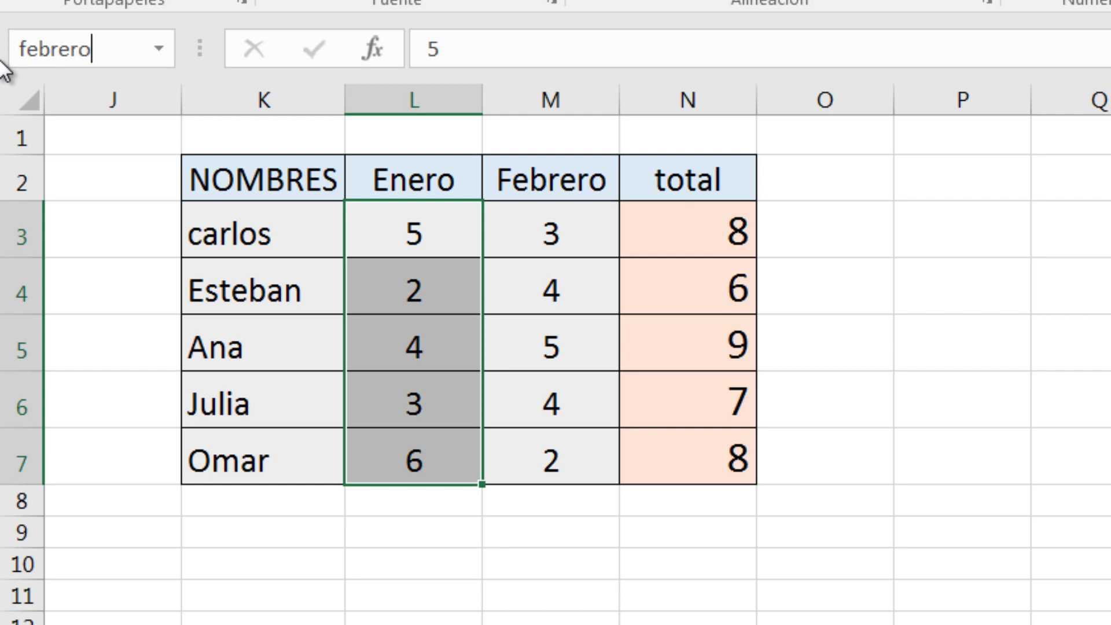
{"action": "key", "text": "Return"}
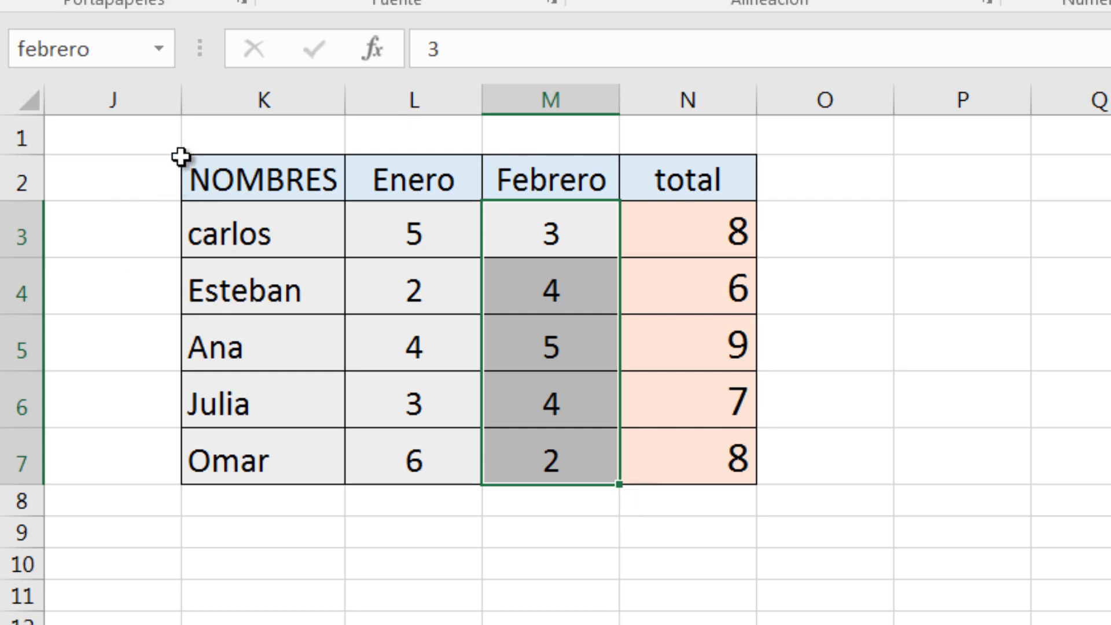
{"action": "left_click", "coordinate": [123, 56]}
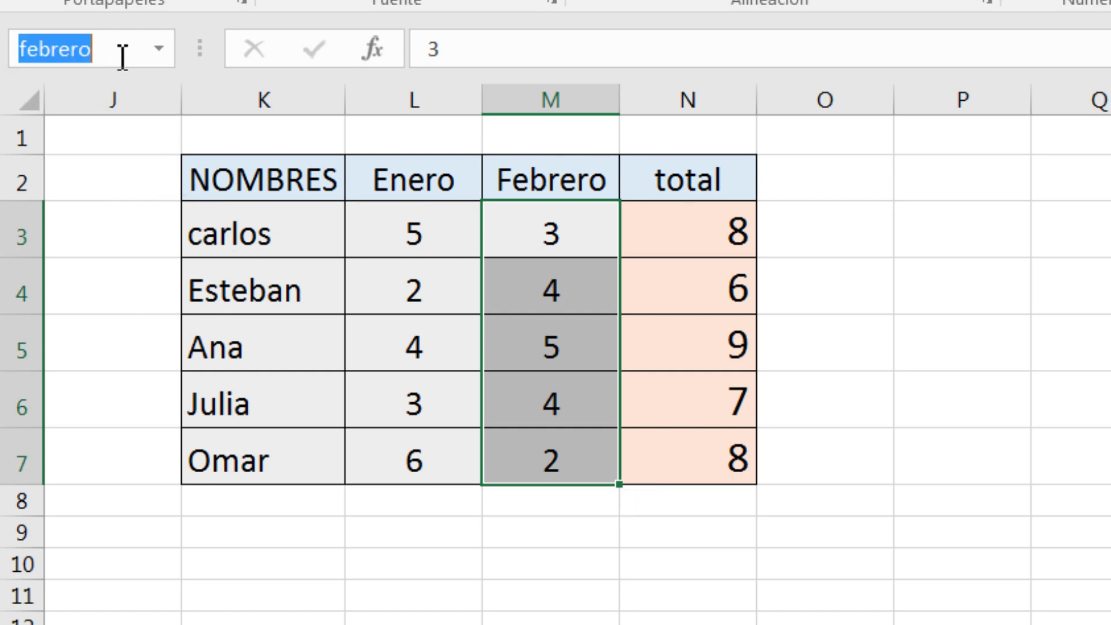